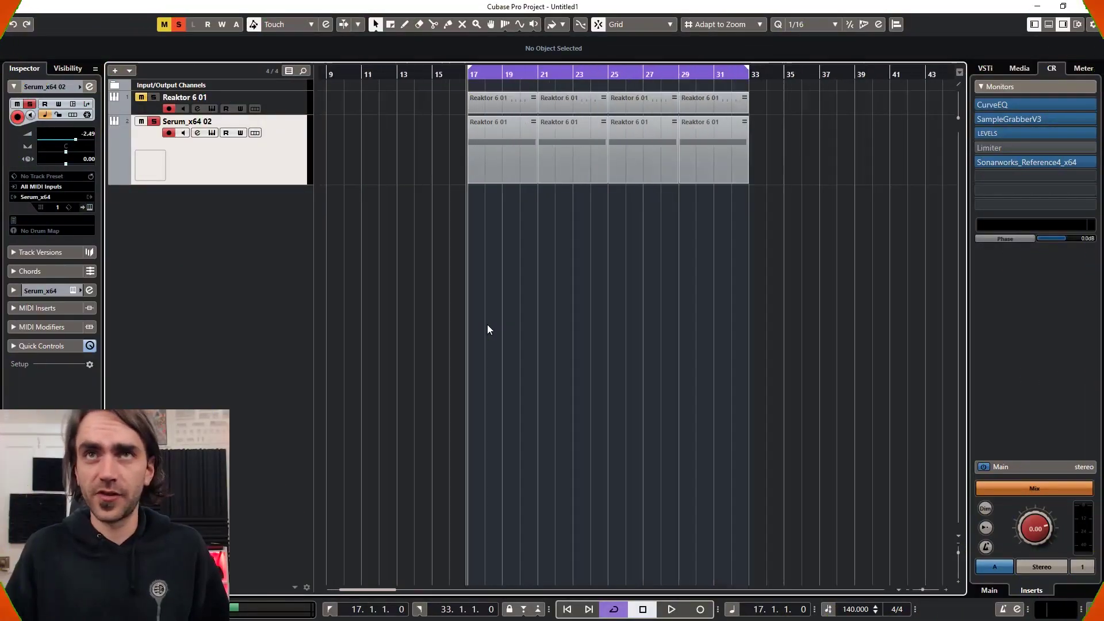
Open the Serum bass editor beside the LFOtool scope and set oscillator A's octave to -2
click(89, 208)
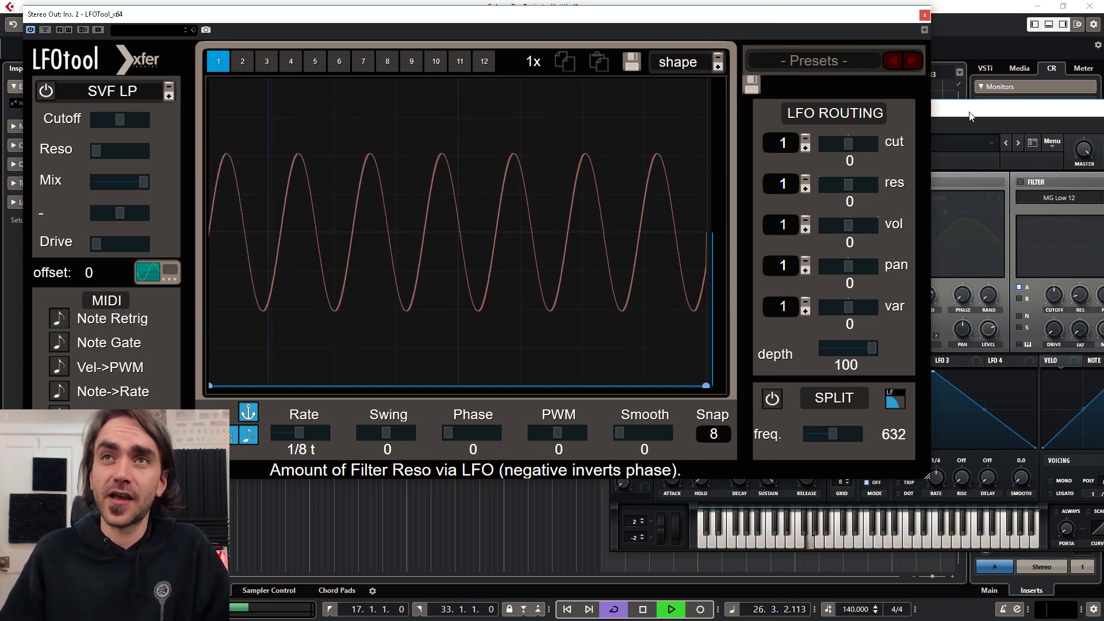
drag(966, 114, 905, 127)
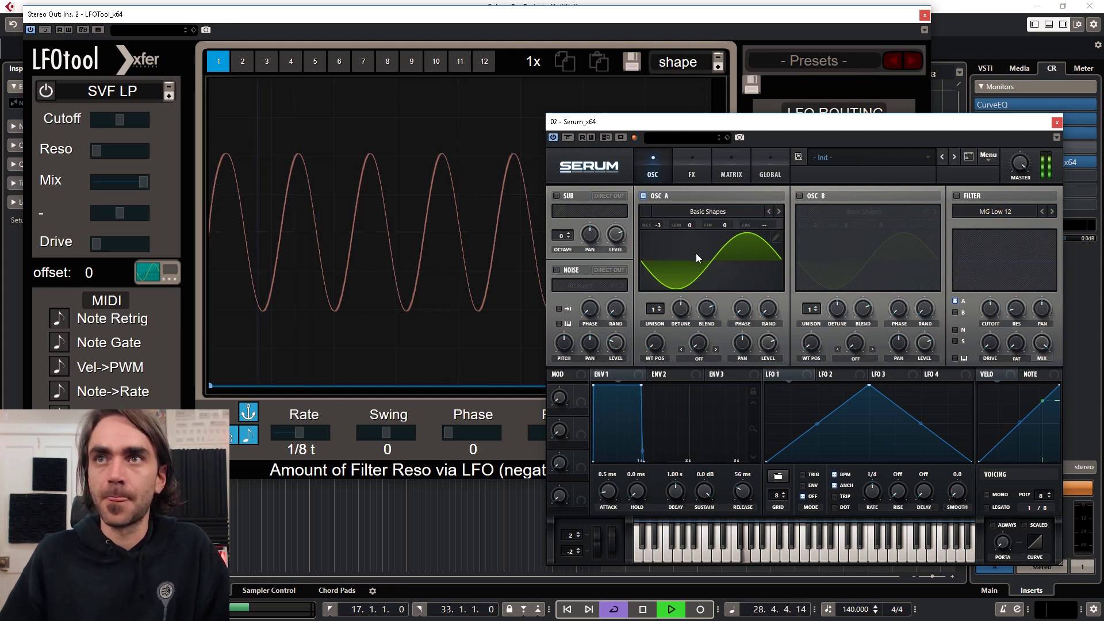
drag(745, 123, 810, 144)
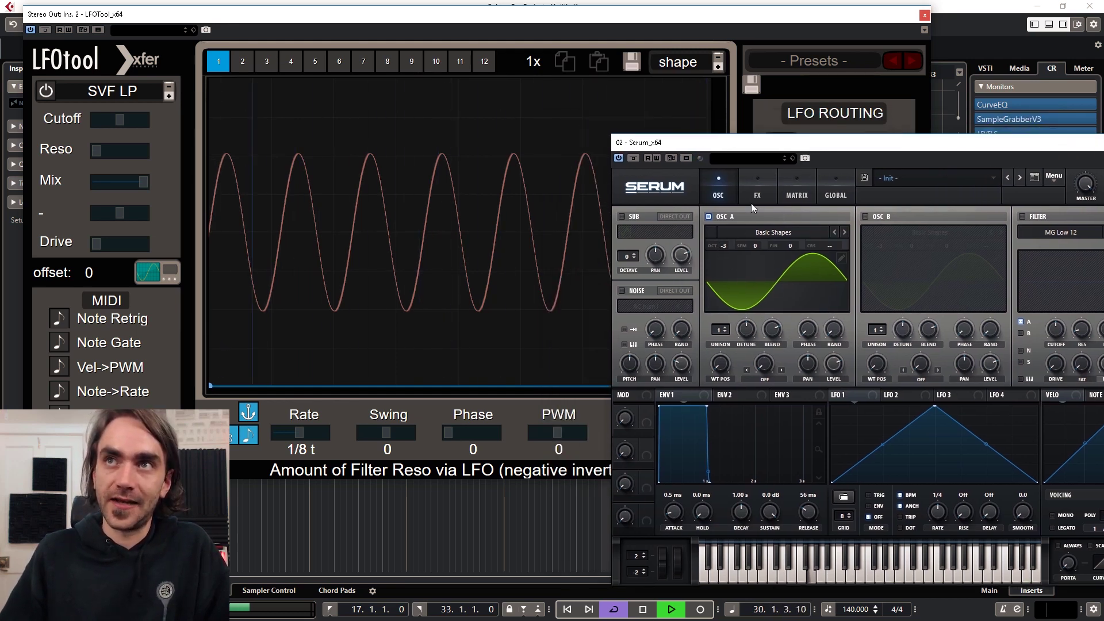
mouse_move(723, 253)
mouse_down()
mouse_move(730, 233)
mouse_move(729, 267)
mouse_up()
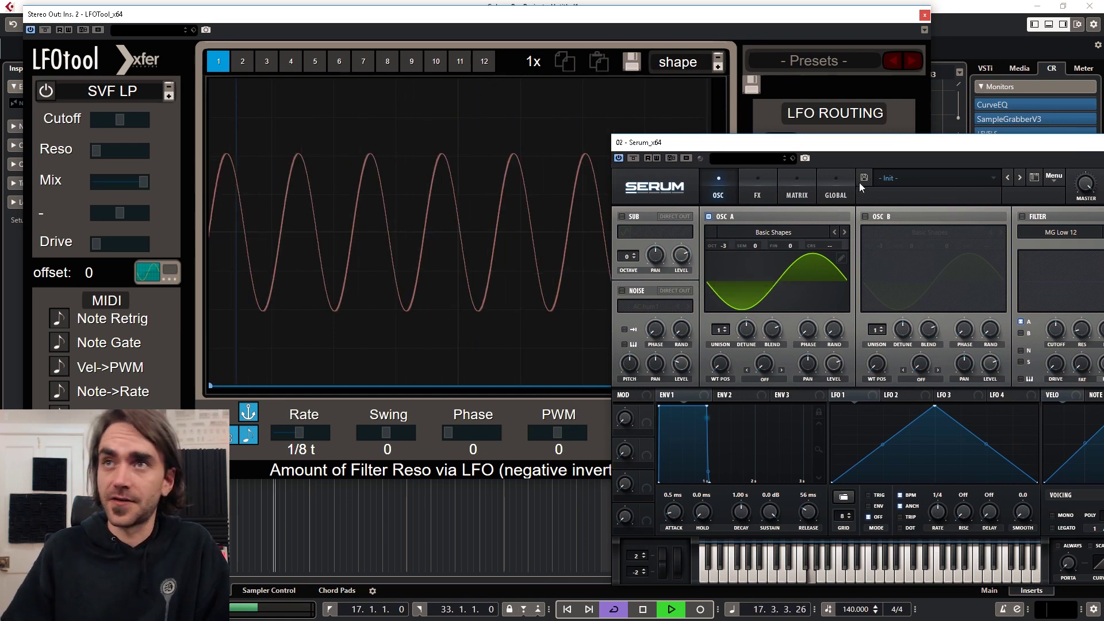
drag(865, 147, 926, 122)
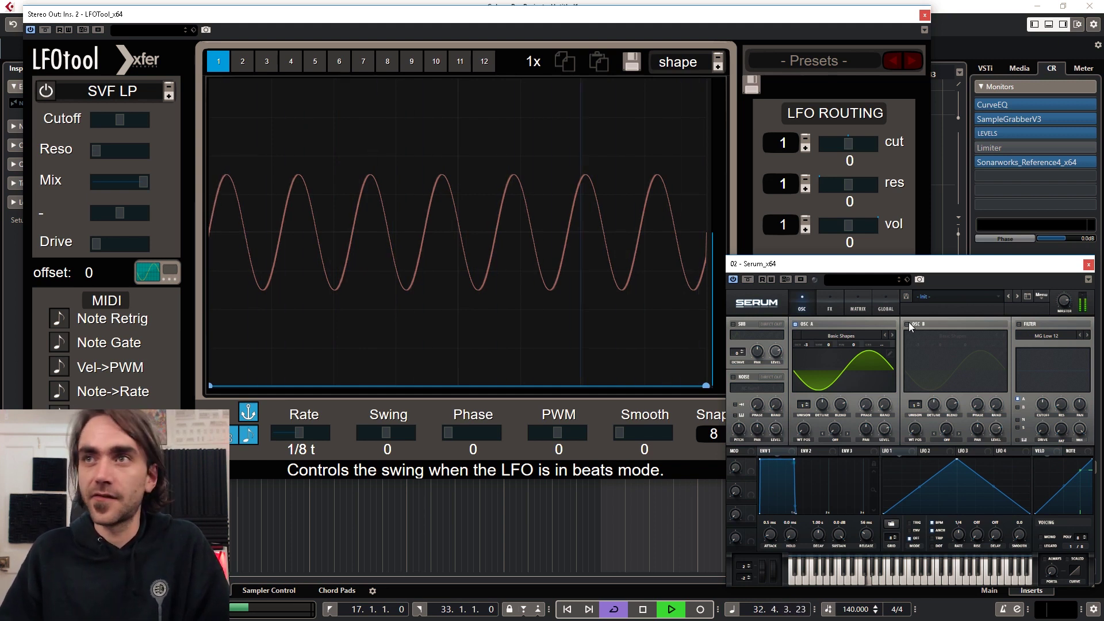
Enable Serum's oscillator B at 47% level and 136° phase, then replay from bar 18
click(909, 323)
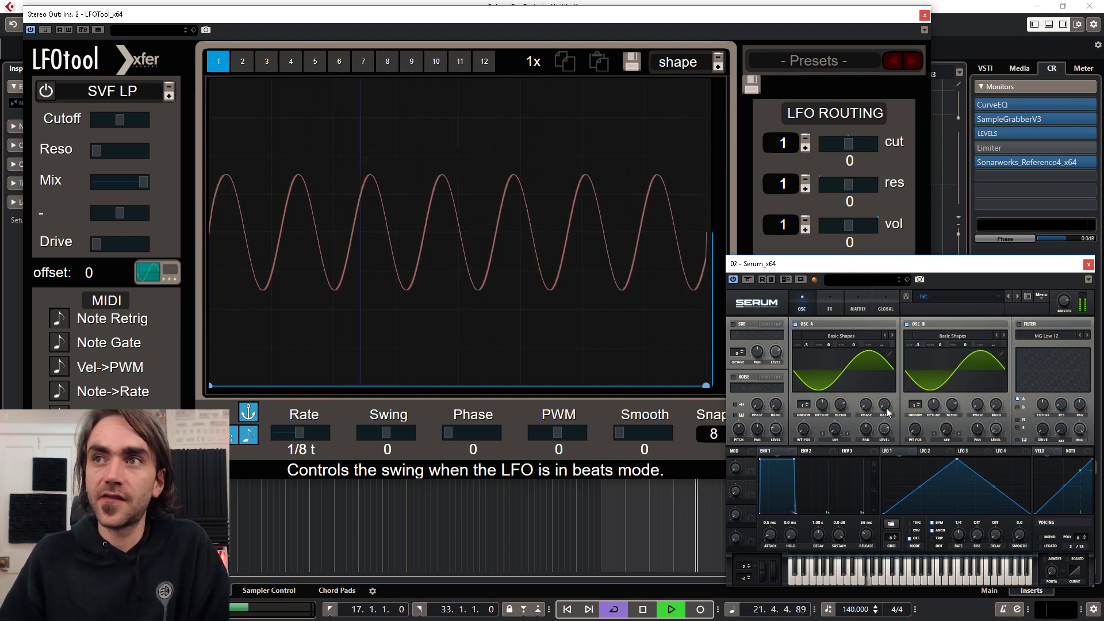
mouse_move(869, 415)
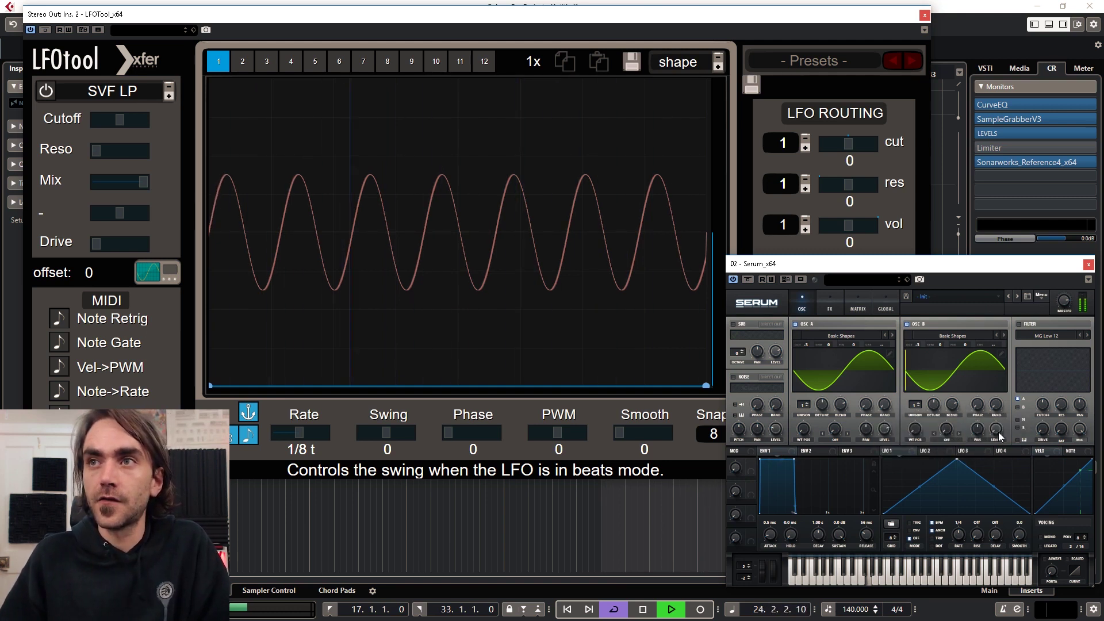
drag(999, 435, 1005, 324)
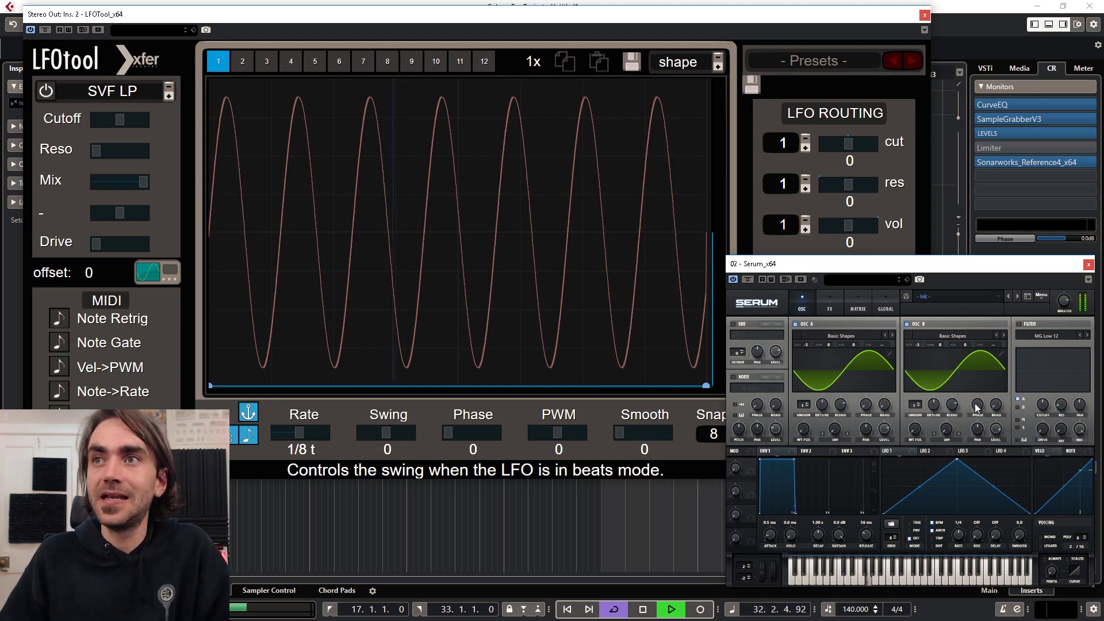
drag(977, 406, 981, 350)
click(992, 434)
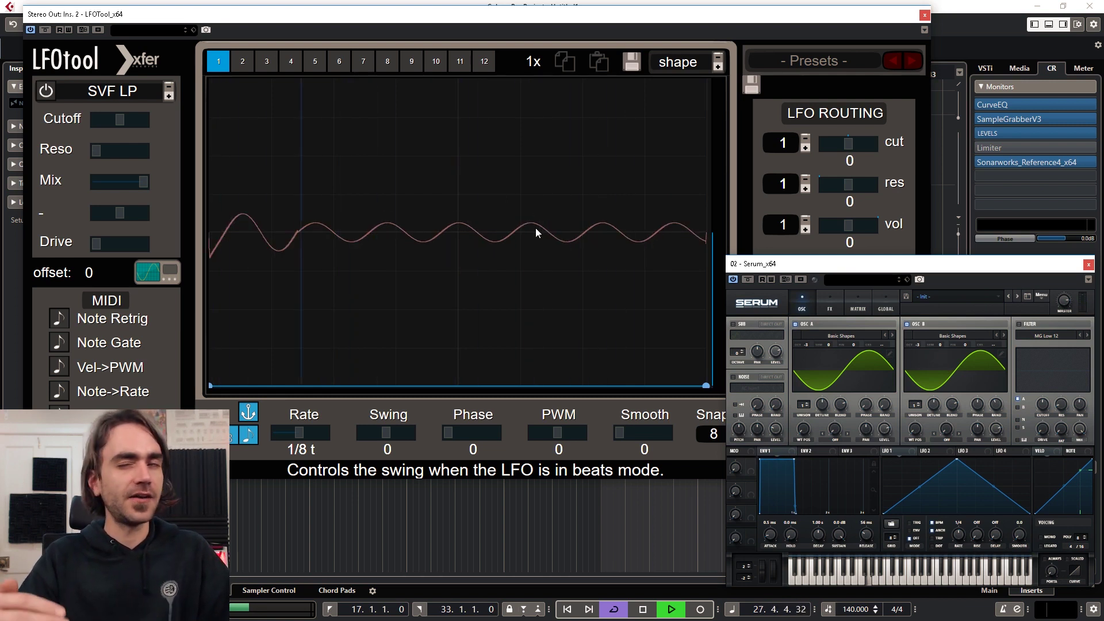
key(KP_1)
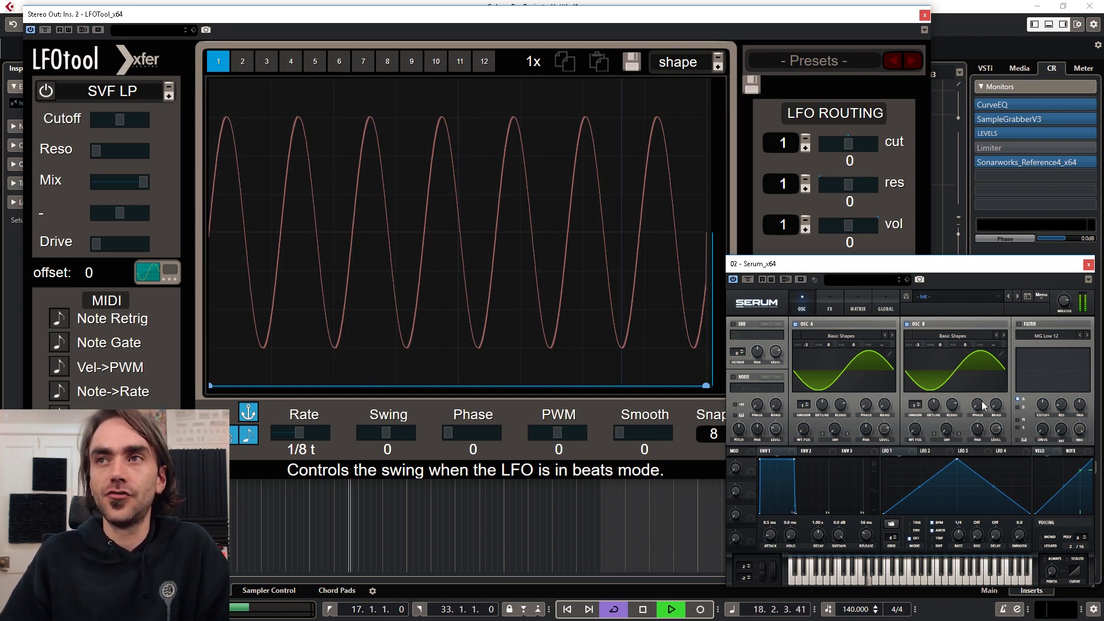
mouse_move(983, 406)
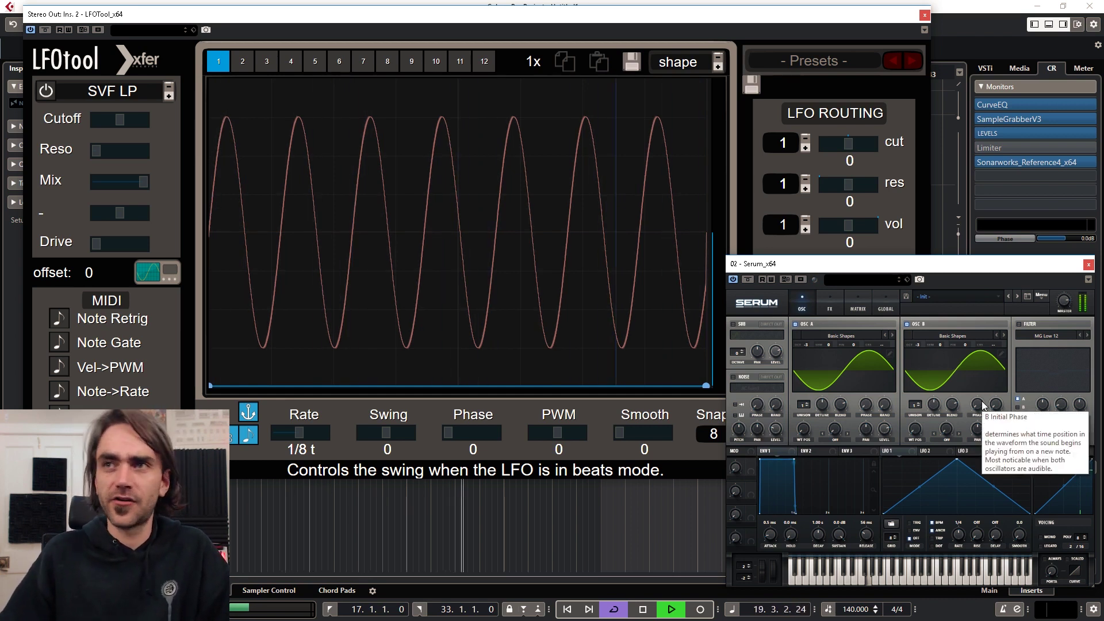
Switch Serum's oscillator B off and move the Serum window over the LFOtool scope
click(908, 324)
mouse_move(988, 406)
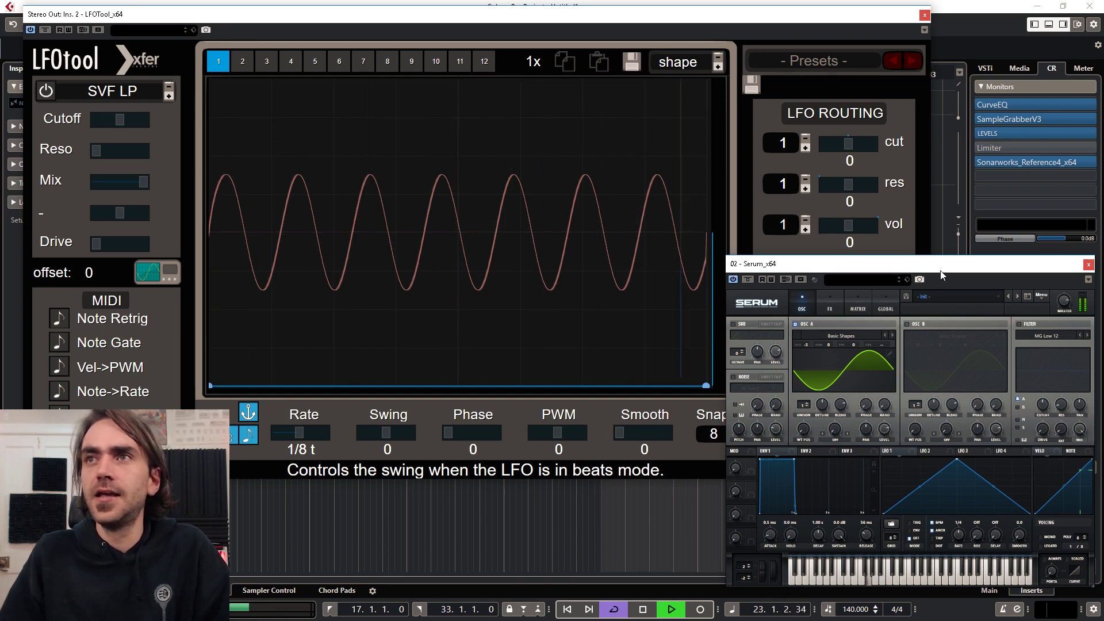
drag(942, 276, 877, 207)
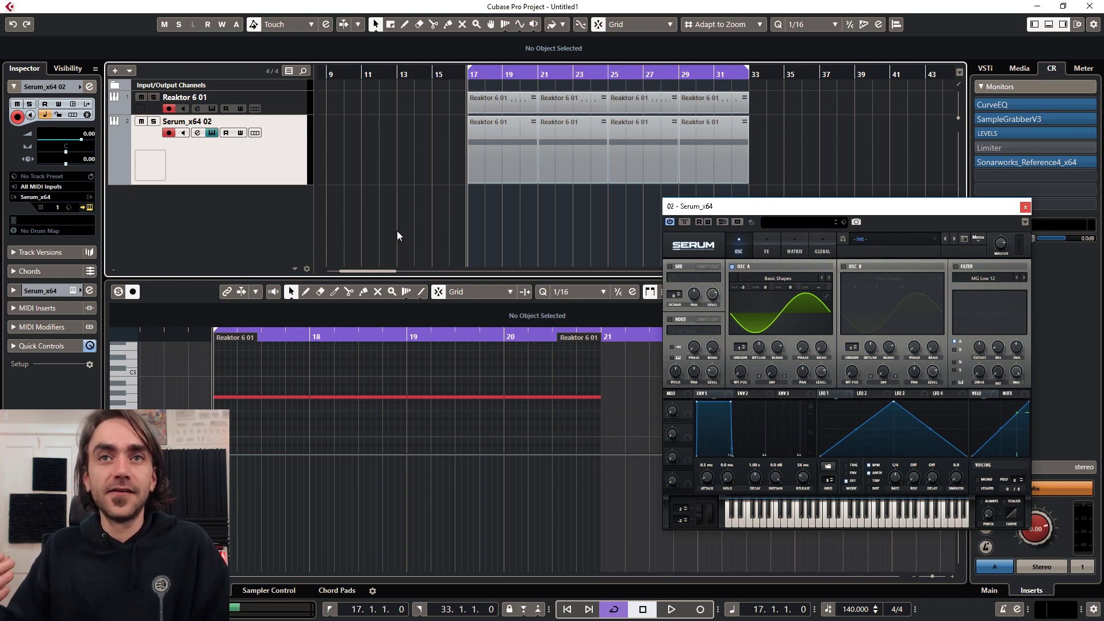
Open the Reaktor 6 01 kick editor, check its LAYER B and A, and solo it
click(288, 109)
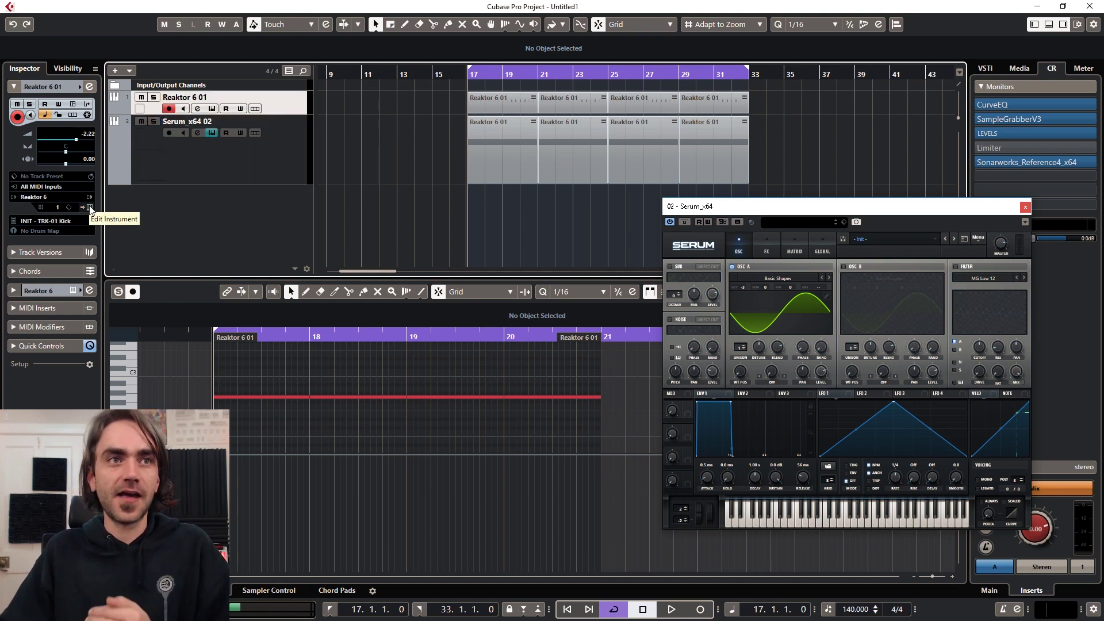
click(89, 208)
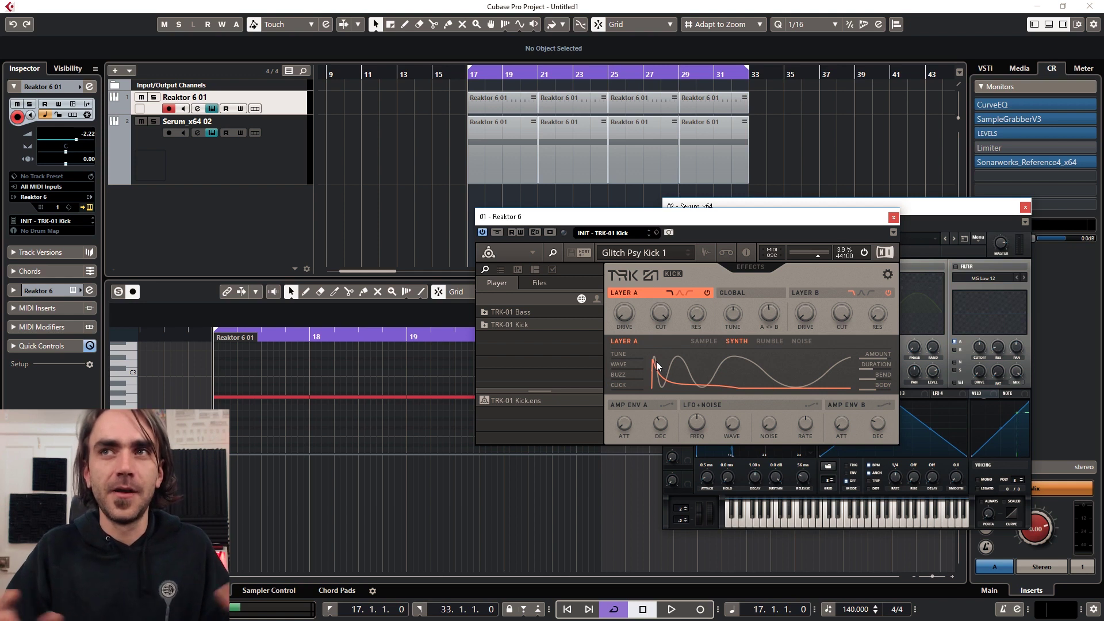
click(806, 295)
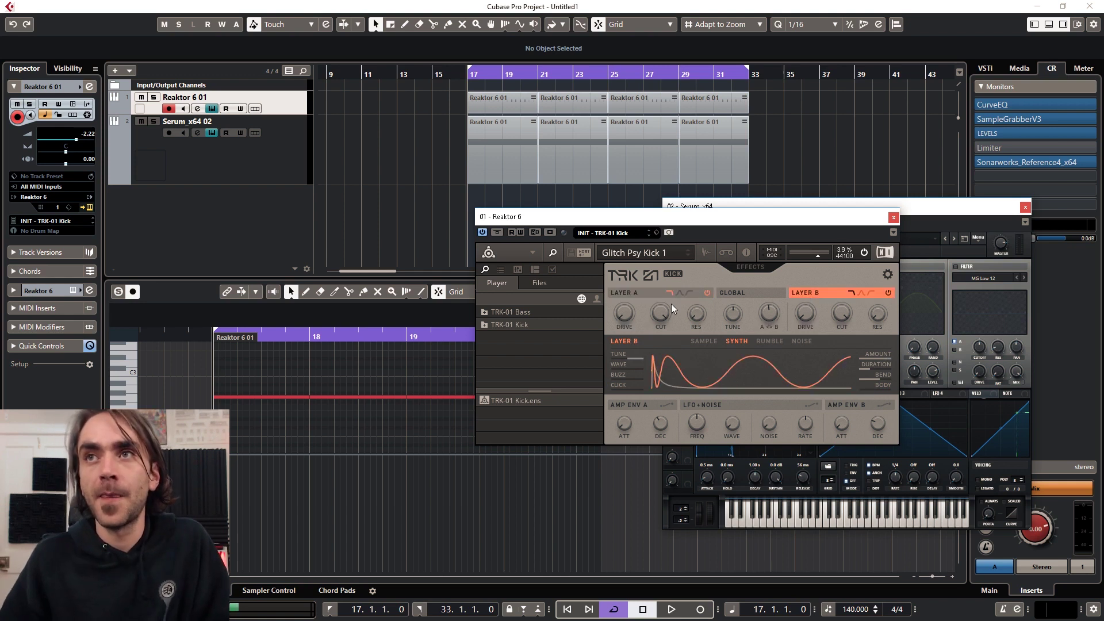
click(627, 294)
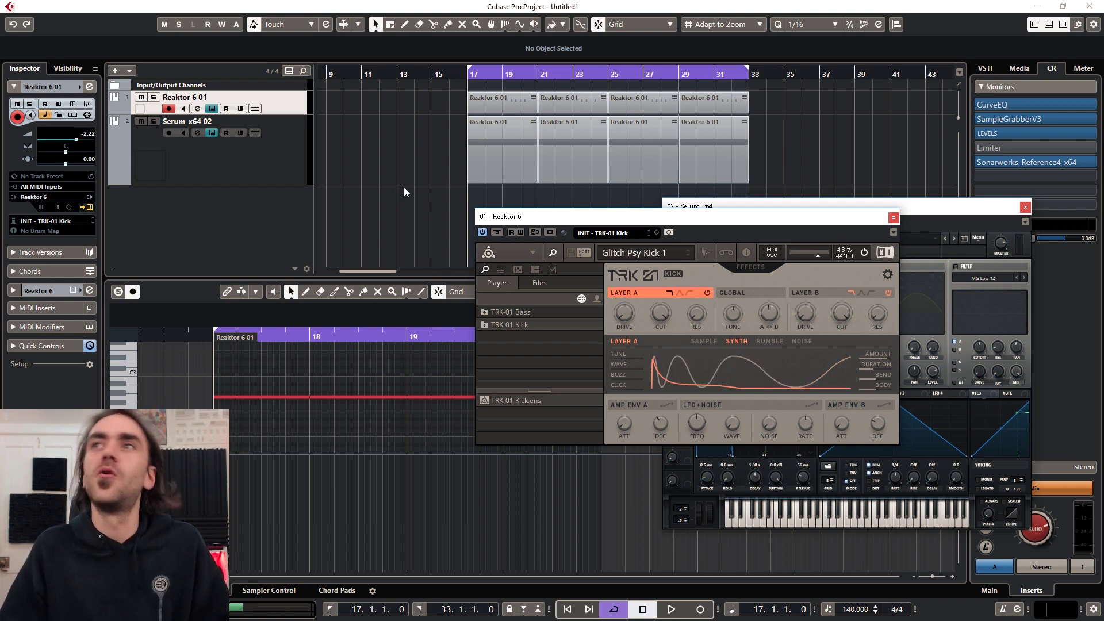
click(154, 97)
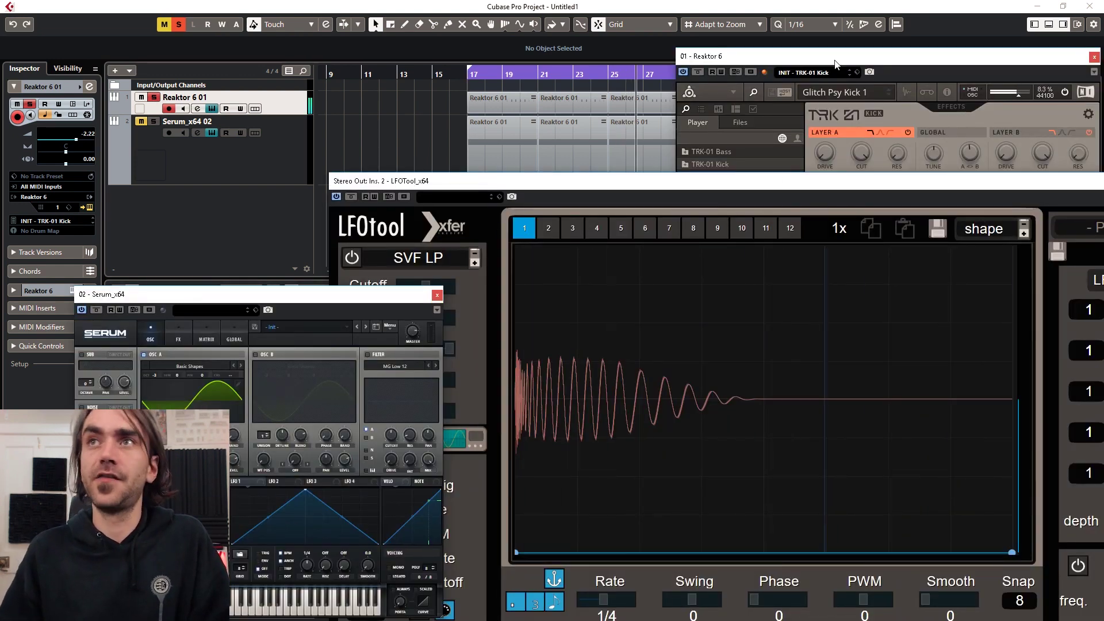
Bring Reaktor forward, unmute the Serum bass track and set oscillator A's octave to -2
drag(835, 64, 803, 64)
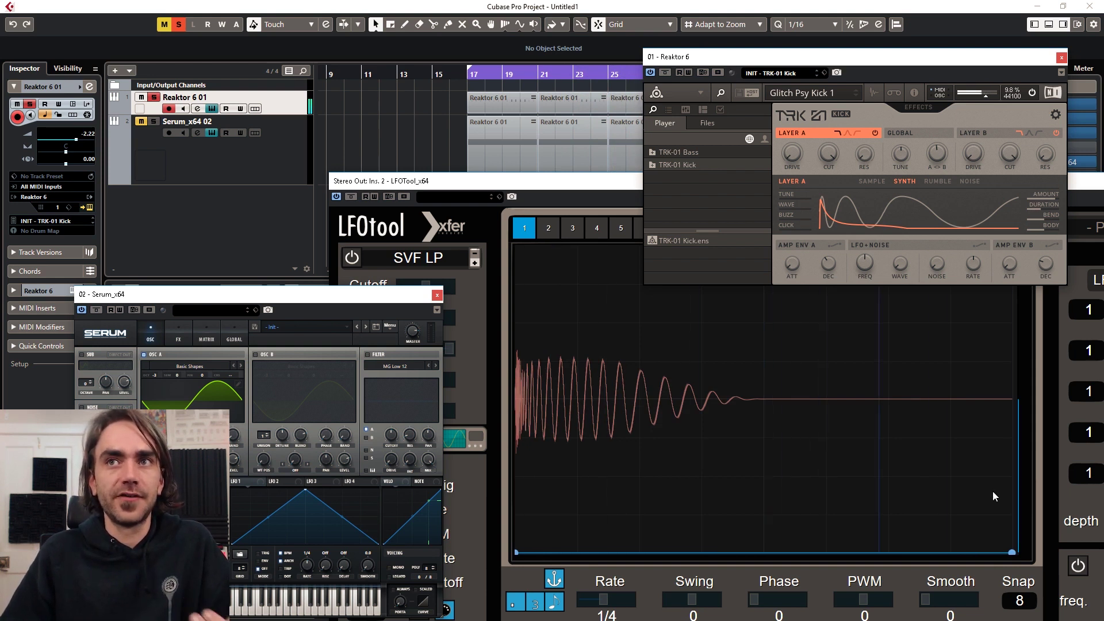
click(141, 122)
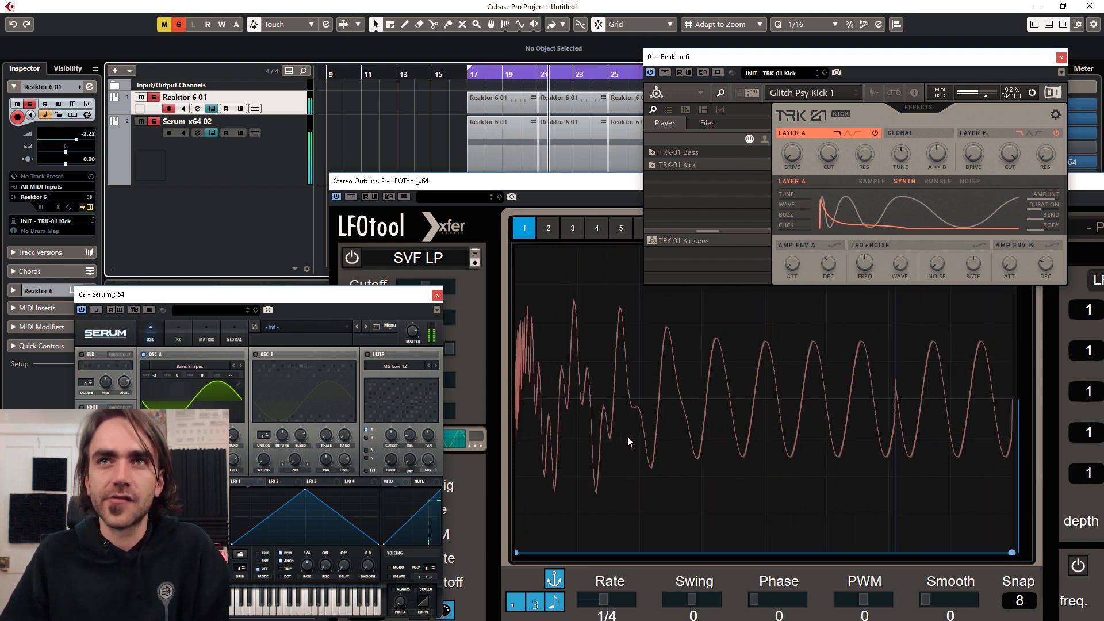
drag(150, 373, 158, 368)
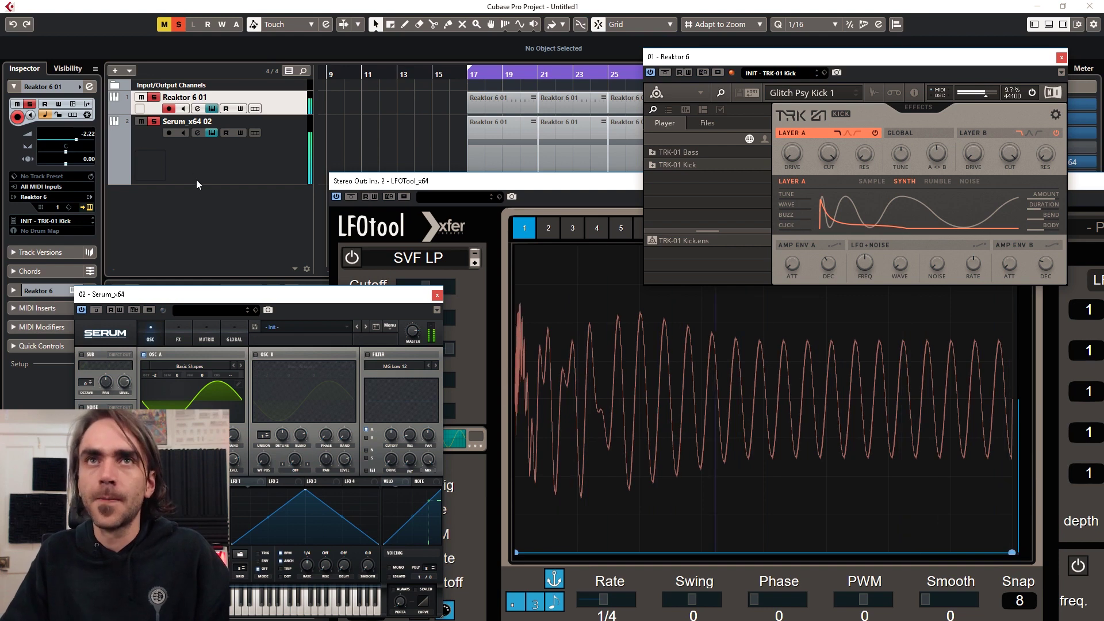
Move the bass LFOtool window top-left and reshape its volume curve into a rounded convex rise
drag(733, 354, 239, 48)
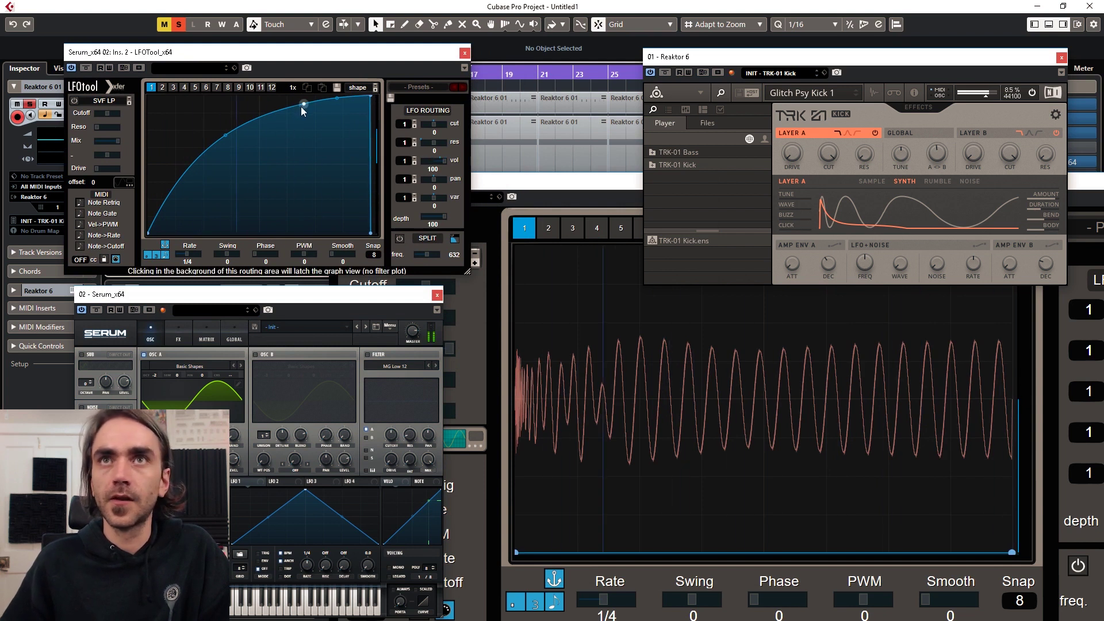
drag(302, 107, 260, 87)
drag(204, 126, 235, 194)
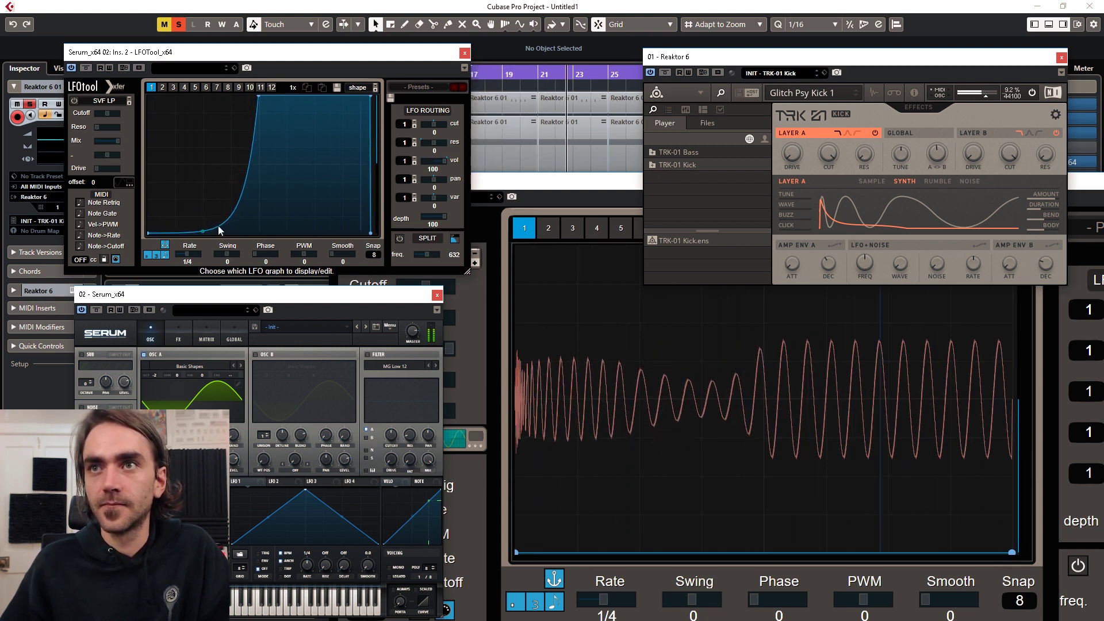
drag(202, 231, 197, 166)
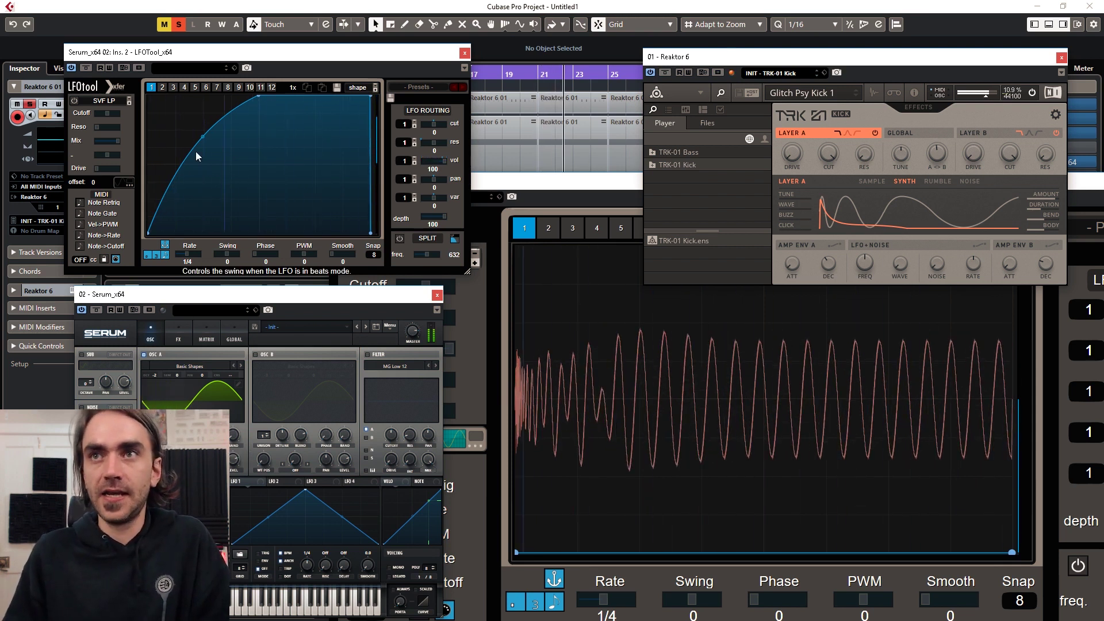
drag(203, 138, 222, 189)
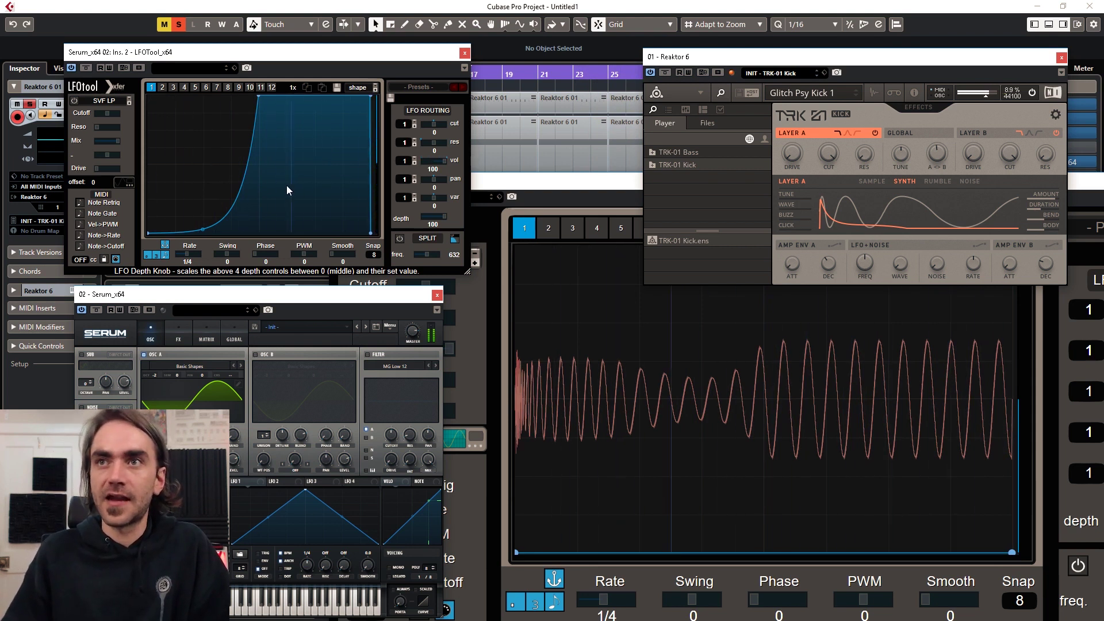
drag(184, 227, 183, 176)
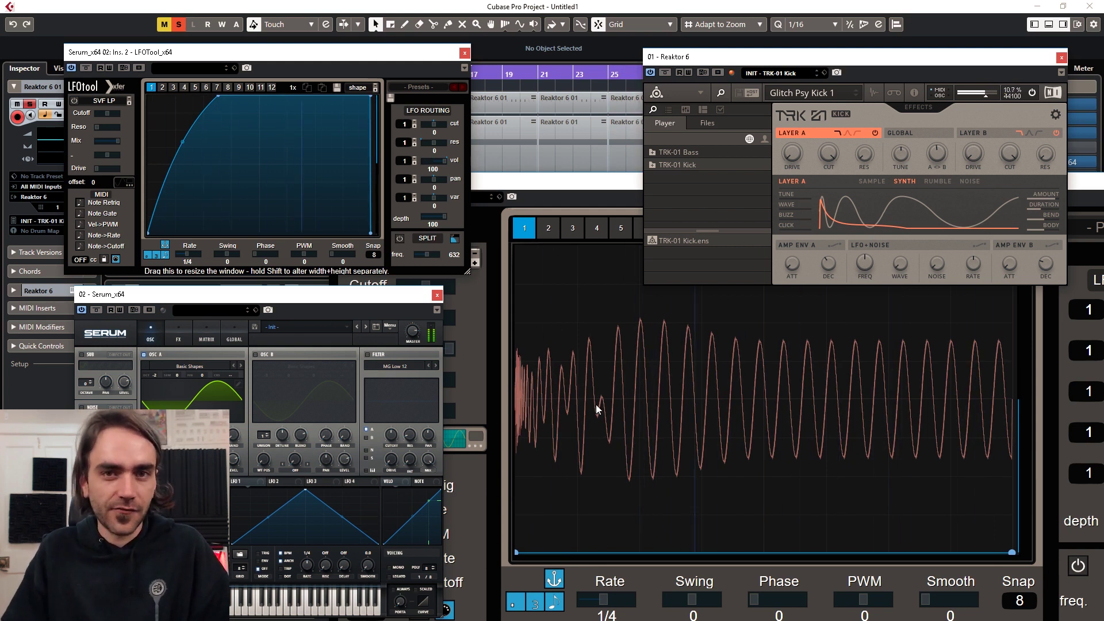
Toggle the LFOtool scope view, shift the curve's top point later and bend a steep convex rise
click(447, 432)
click(448, 433)
drag(218, 96, 237, 96)
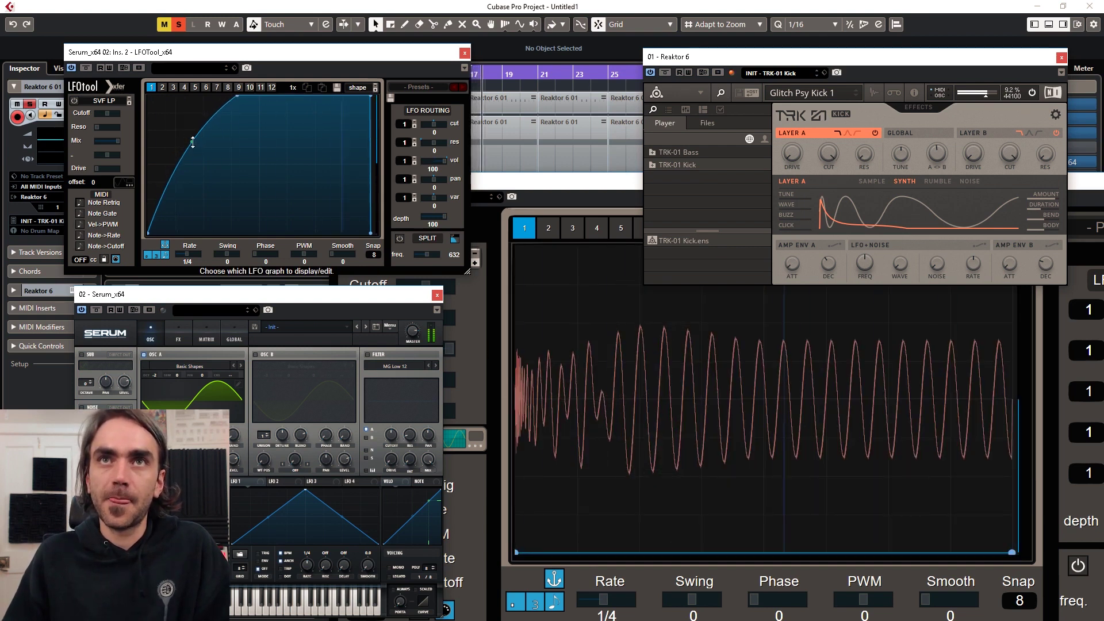
drag(193, 142, 214, 173)
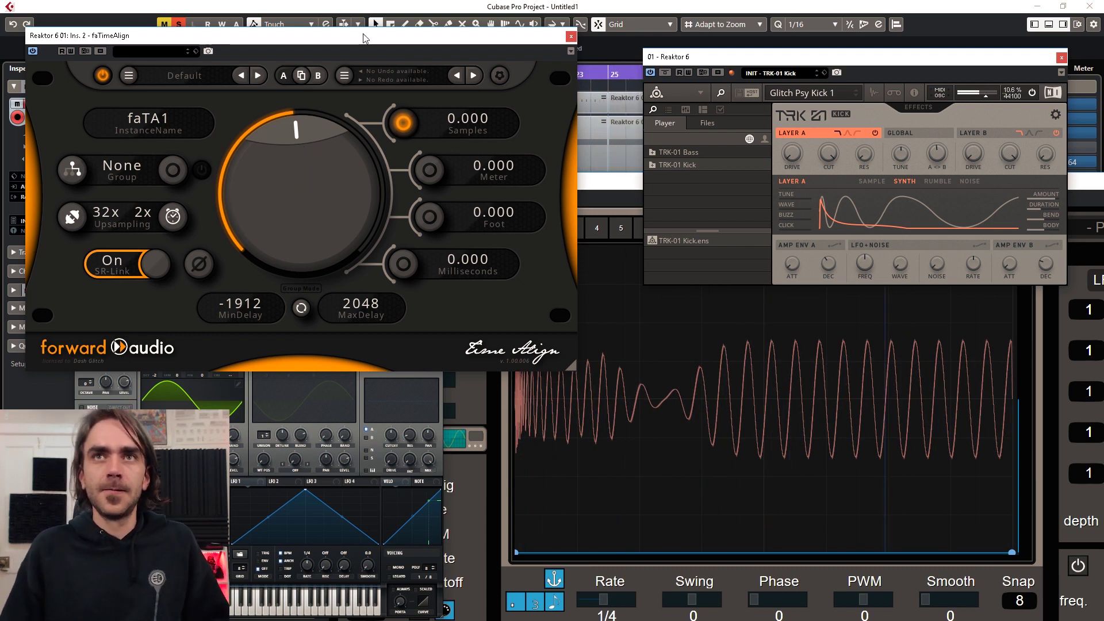
Reposition the faTimeAlign window and set the Reaktor track delay to 42.13 ms
drag(363, 39, 372, 58)
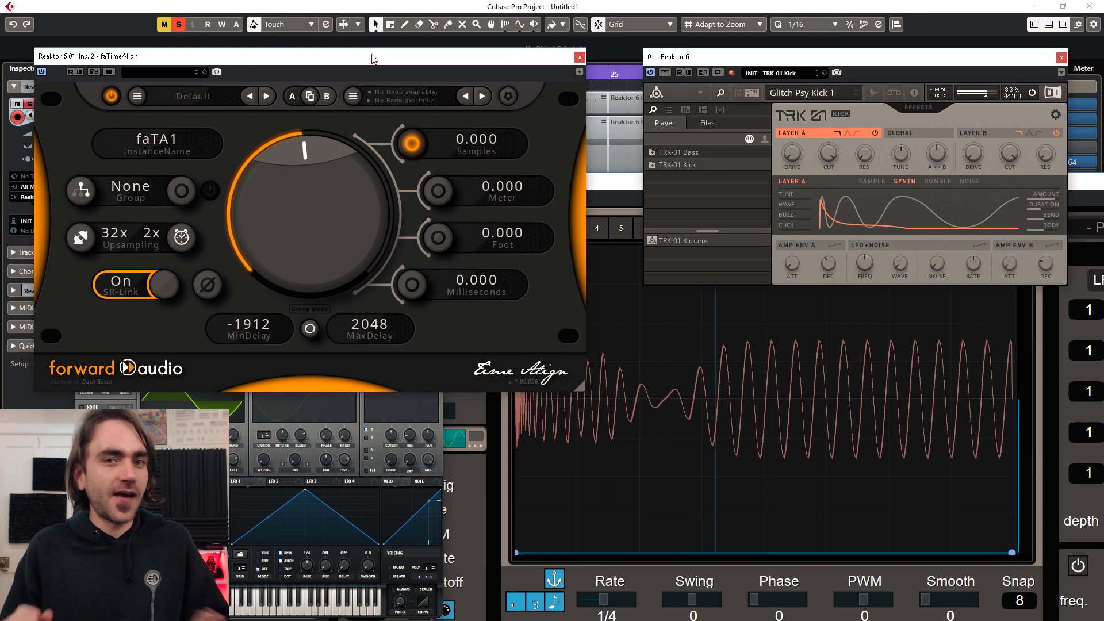
drag(452, 55, 533, 299)
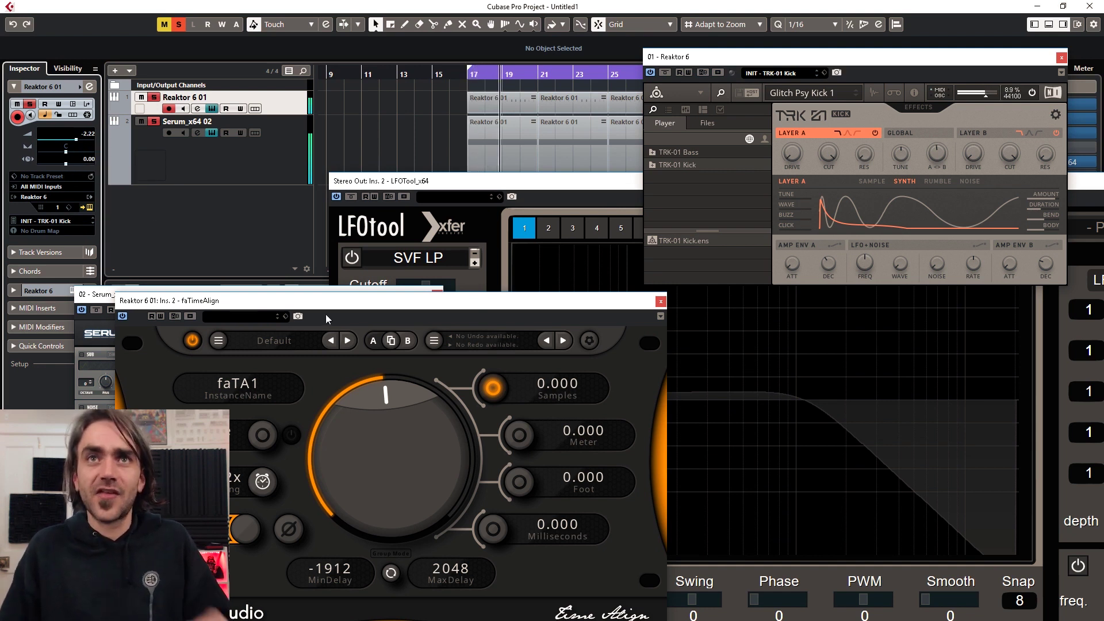
drag(337, 305, 318, 65)
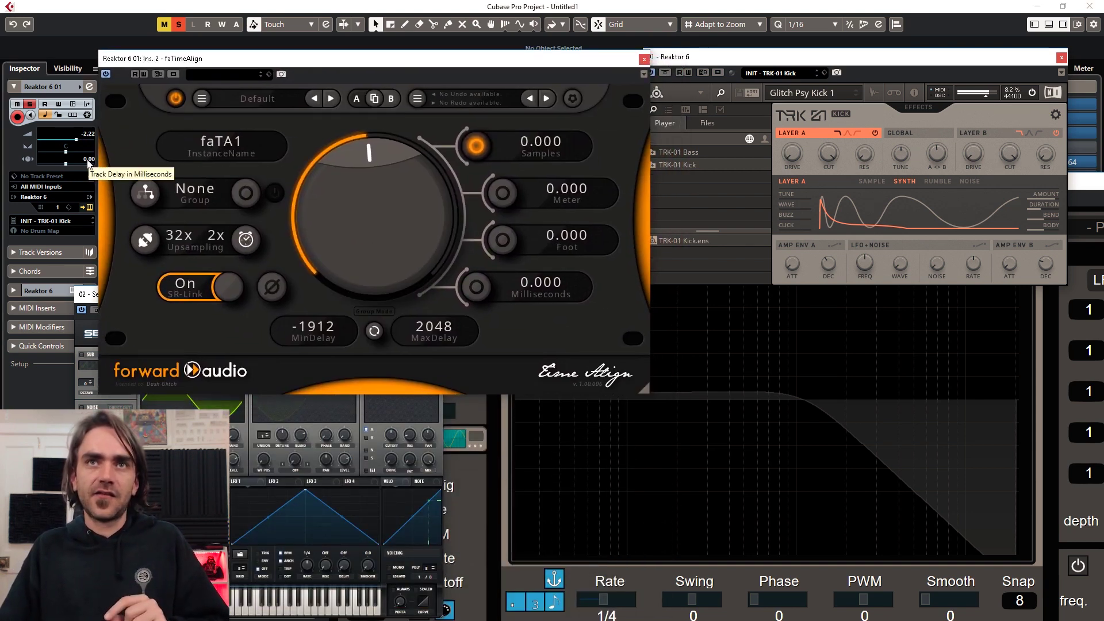
drag(62, 162, 70, 168)
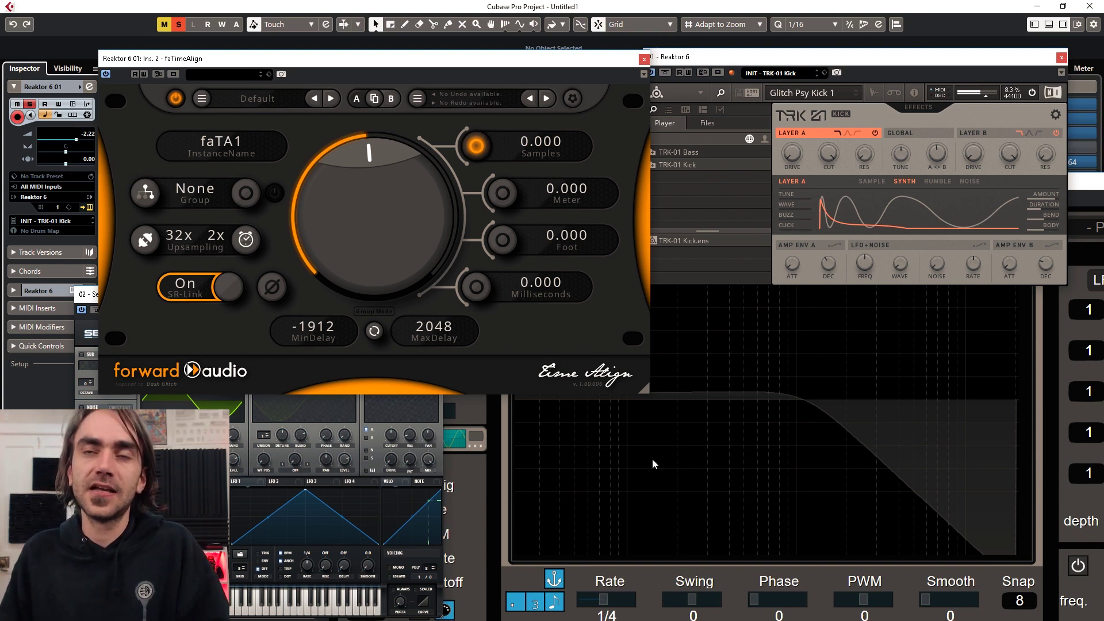
Arrange the LFOtool and faTimeAlign windows and set faTimeAlign's maximum delay to 20
click(805, 398)
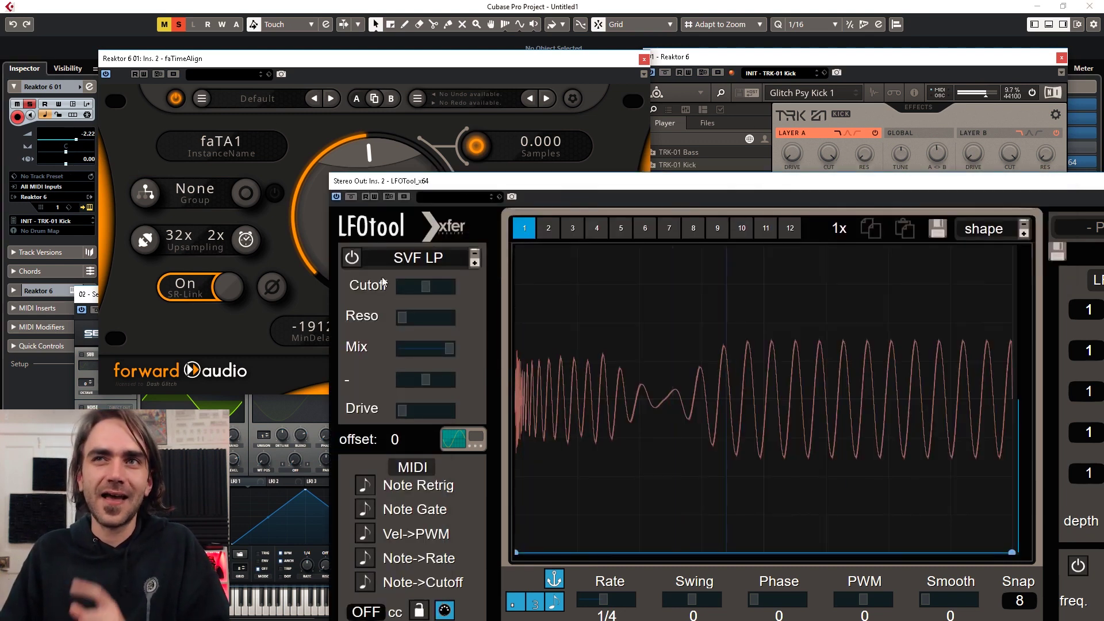
drag(311, 64, 220, 61)
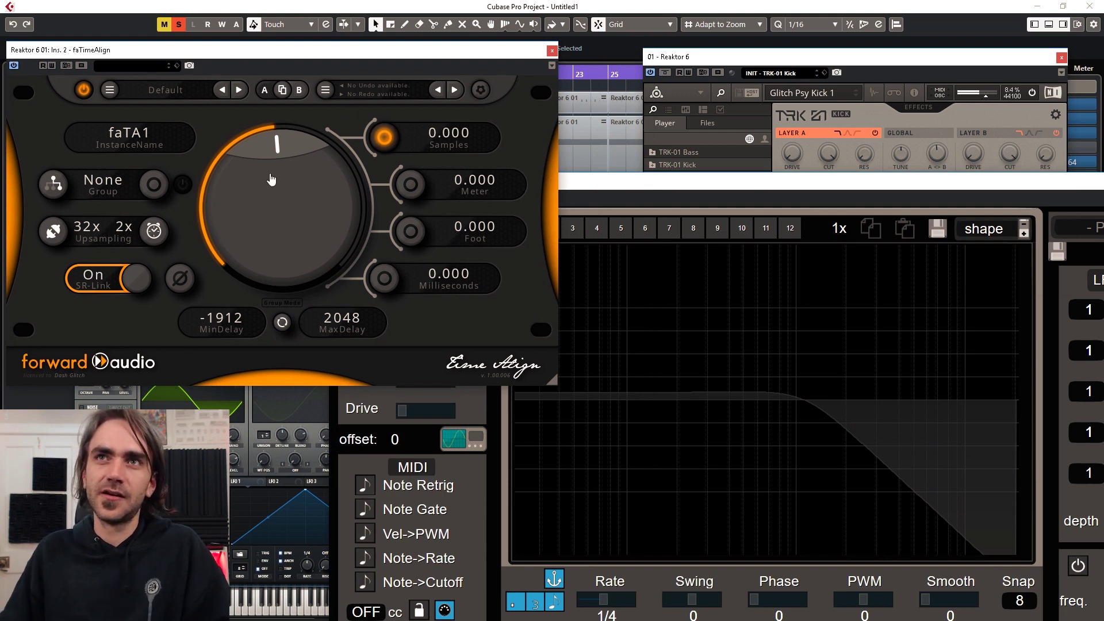
scroll(265, 187, up, 5)
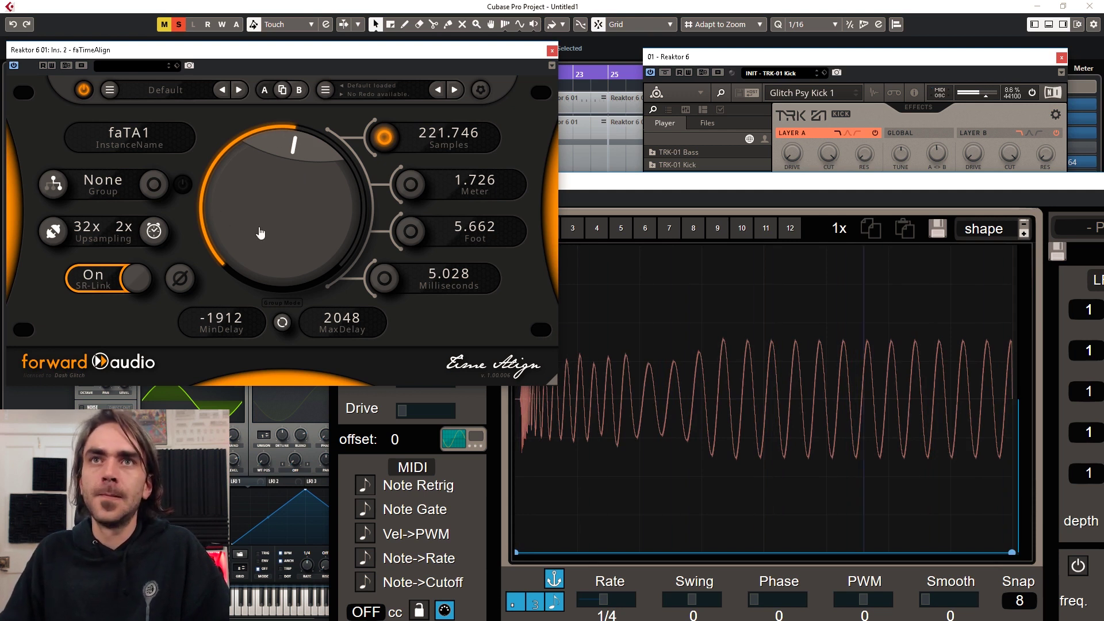
double_click(325, 316)
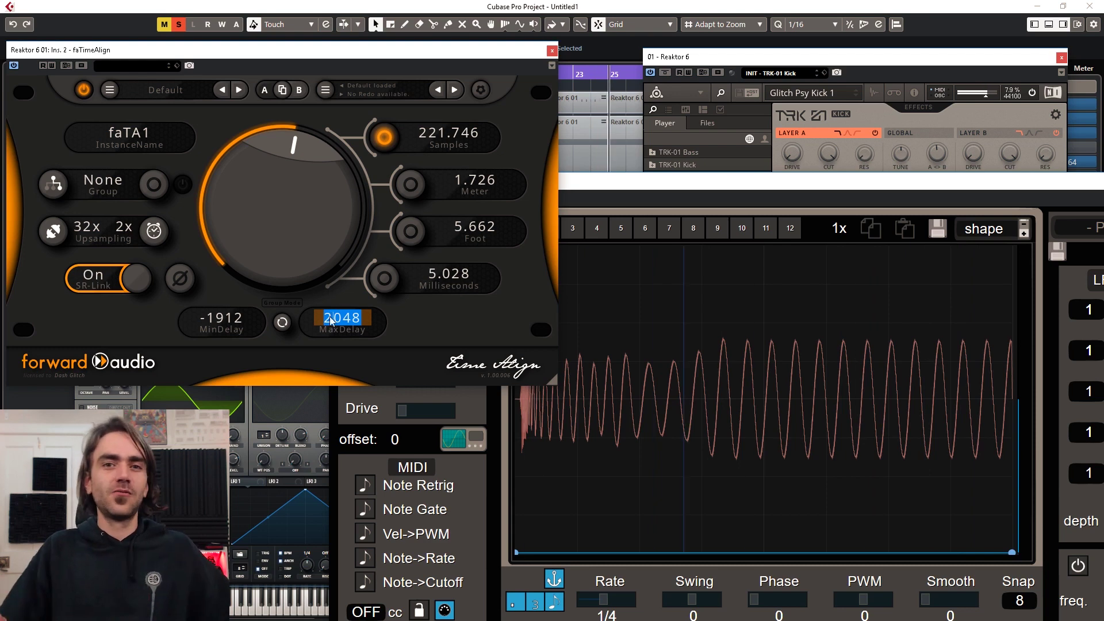
click(552, 51)
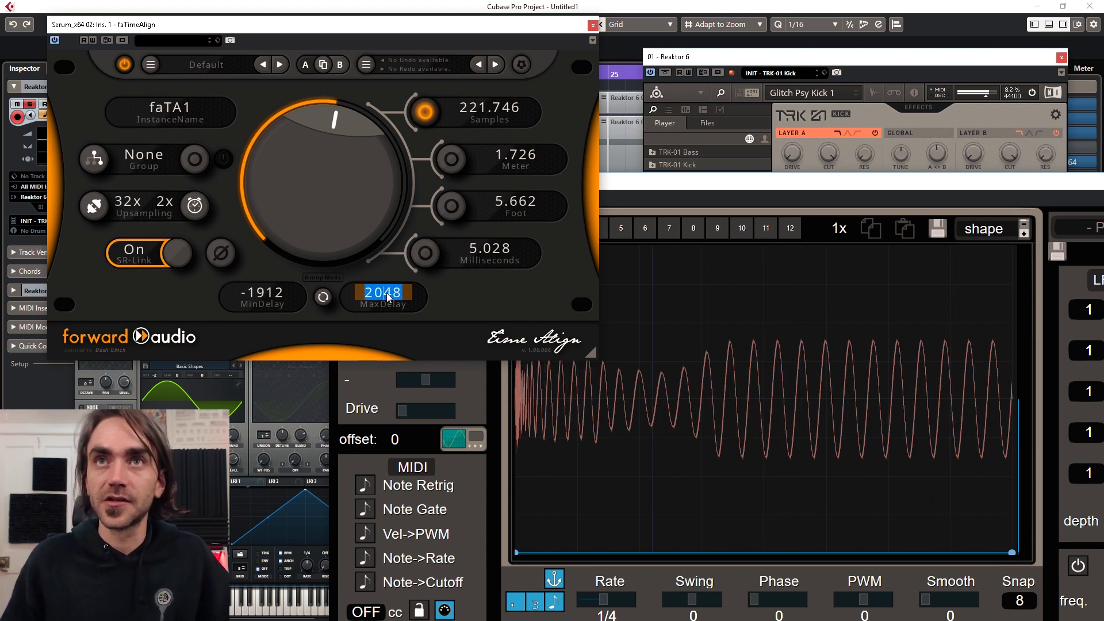
text(20)
key(Return)
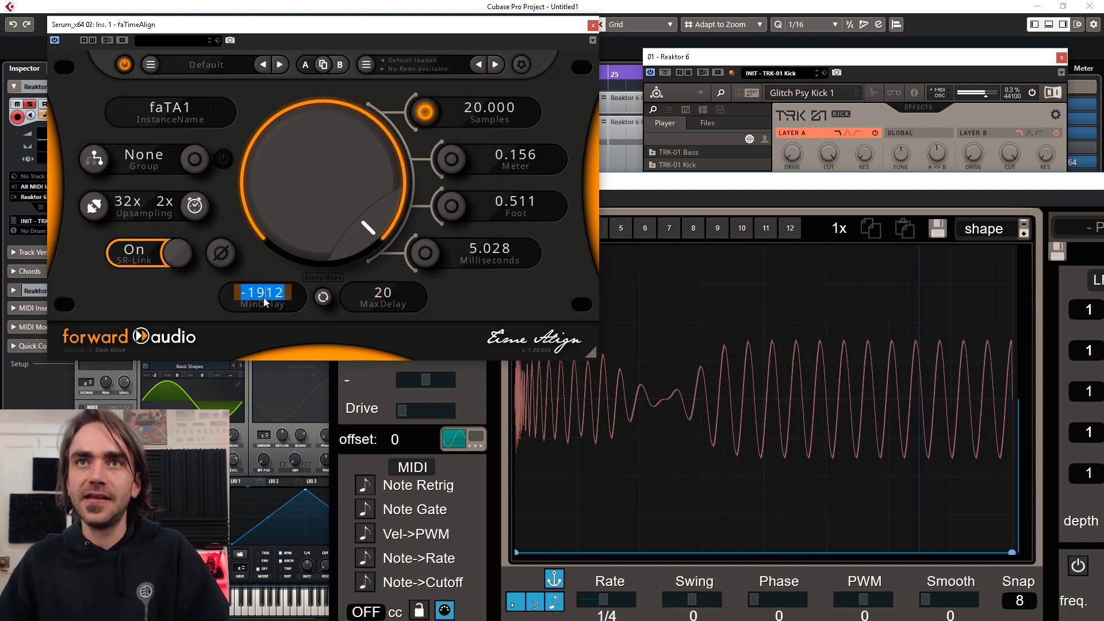
Sweep the bass delay between about -2.4 and 20 samples, settling near 18.4 samples
text(-20)
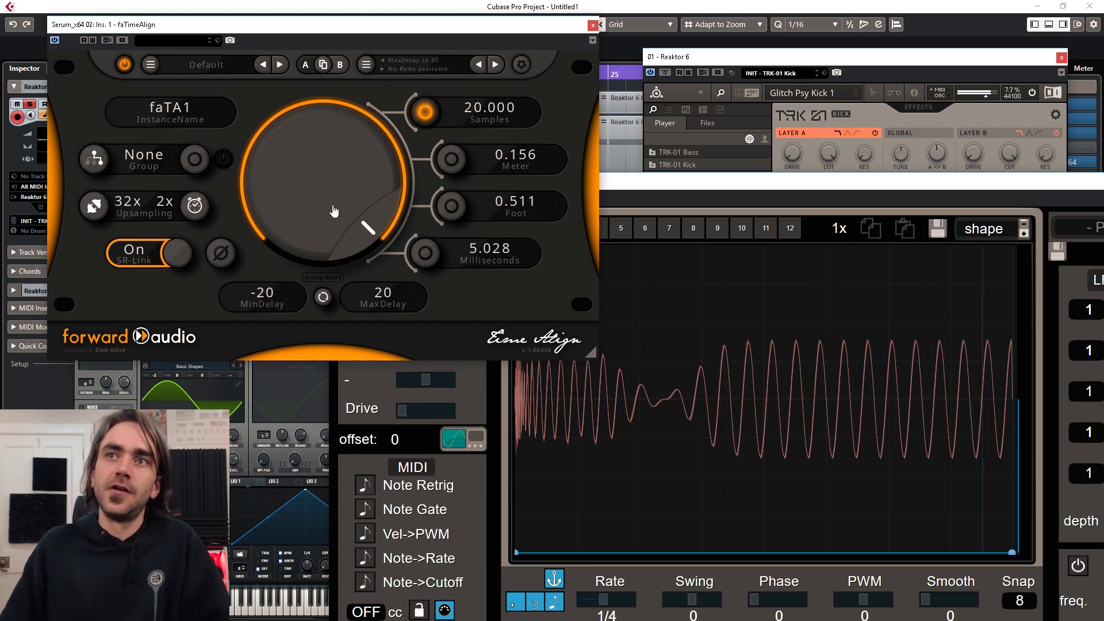
drag(325, 242, 347, 254)
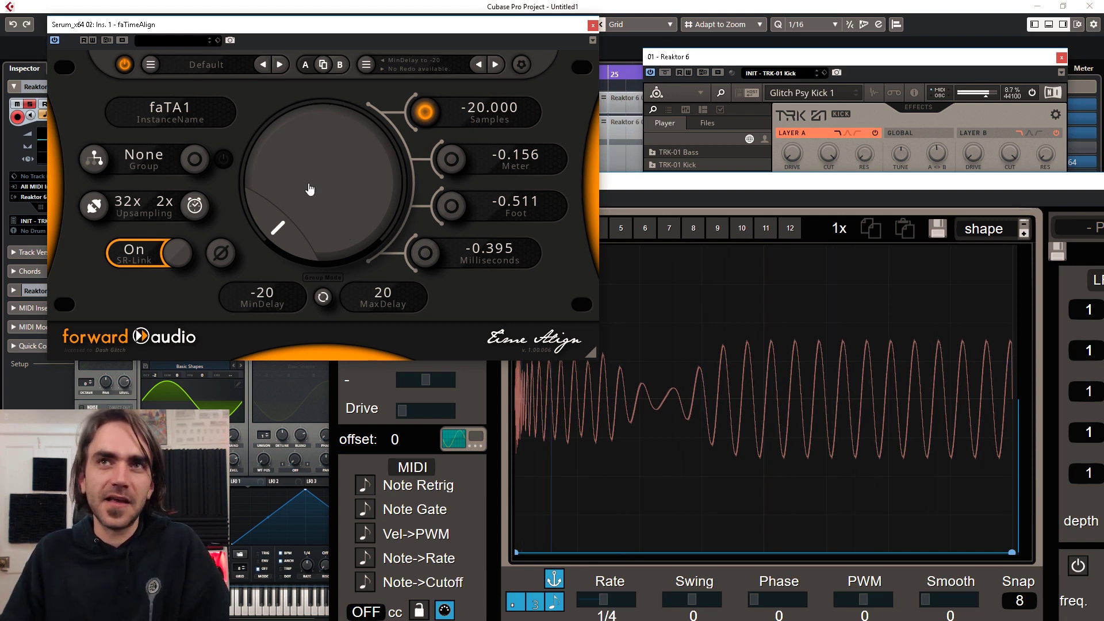
drag(311, 190, 324, 86)
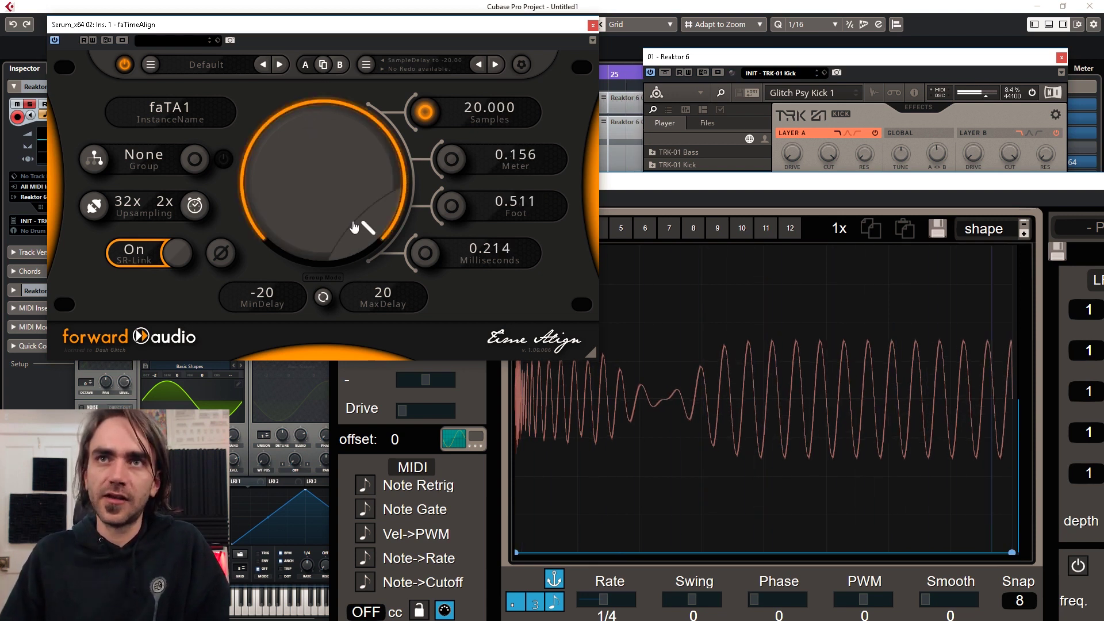
drag(353, 221, 360, 267)
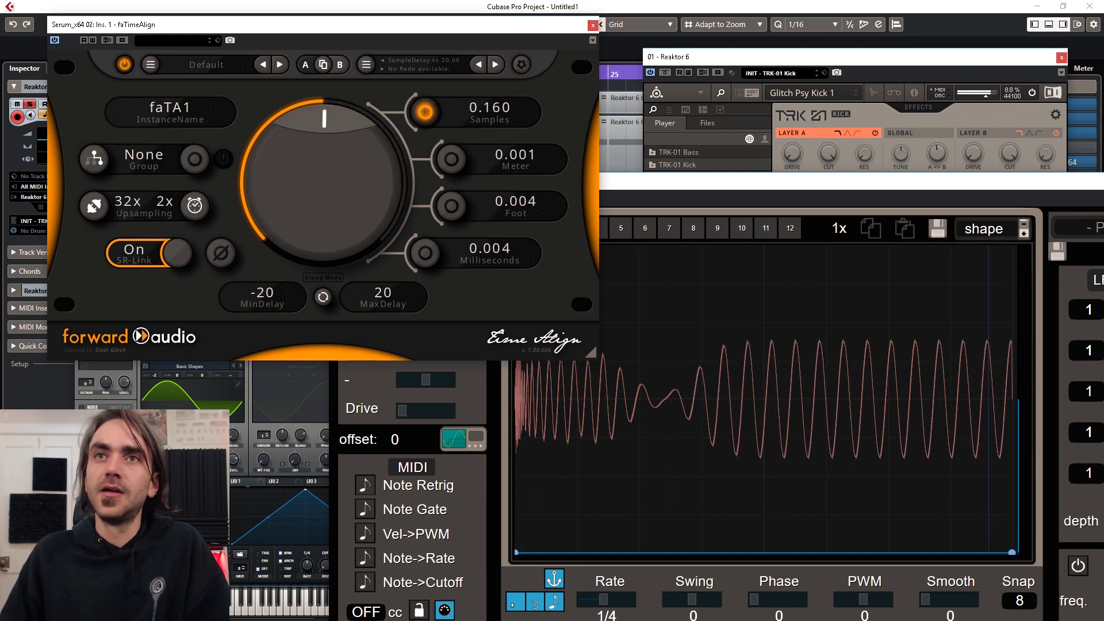
drag(354, 238, 362, 170)
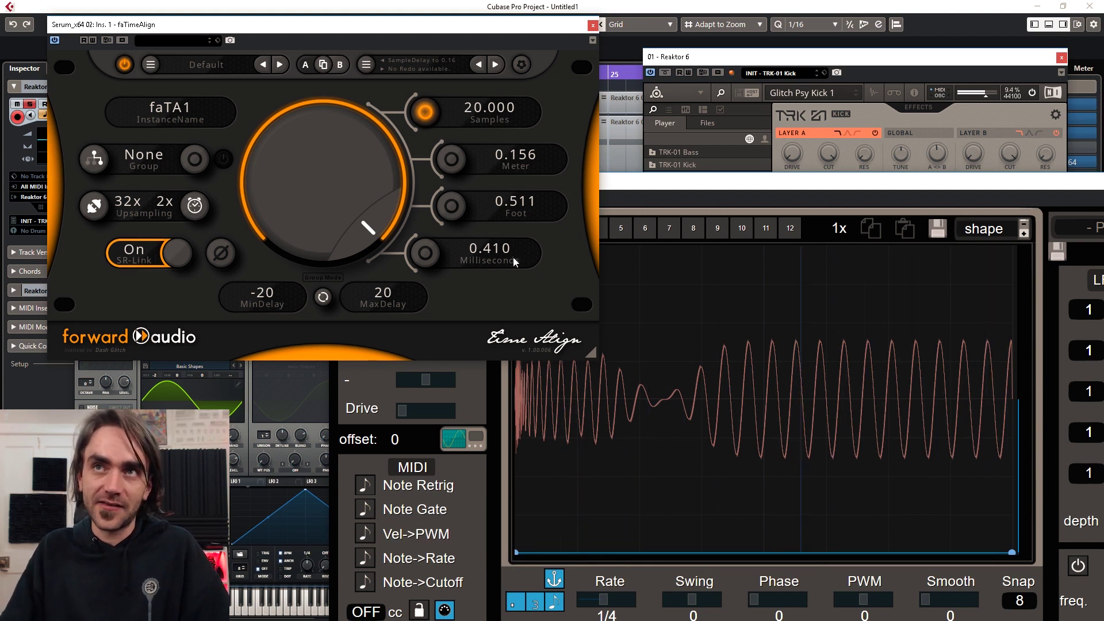
drag(344, 183, 338, 204)
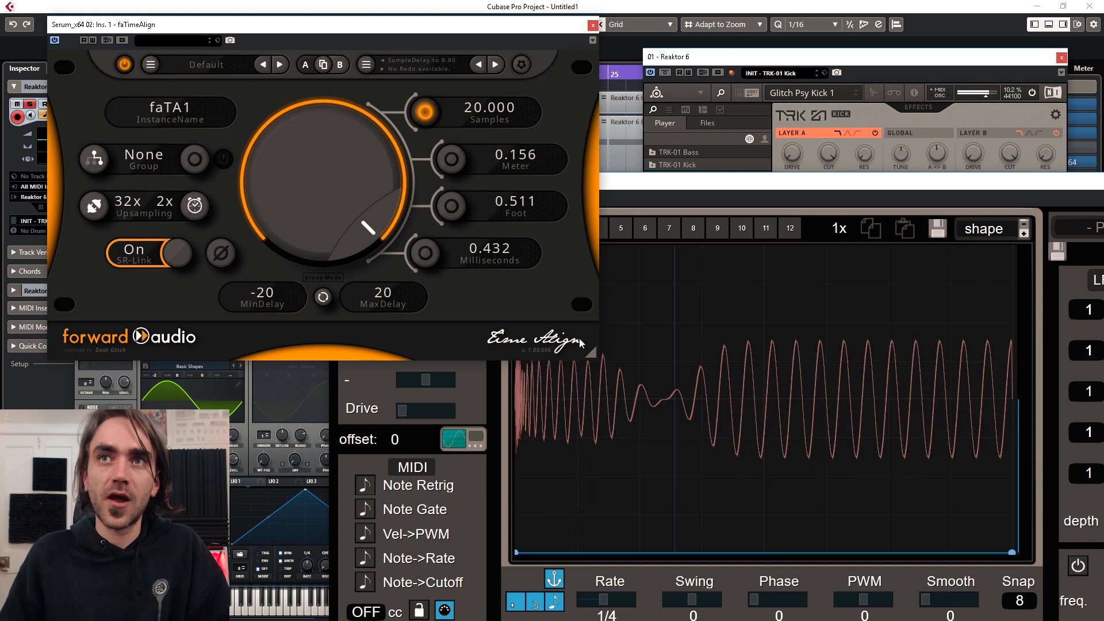
drag(370, 170, 403, 281)
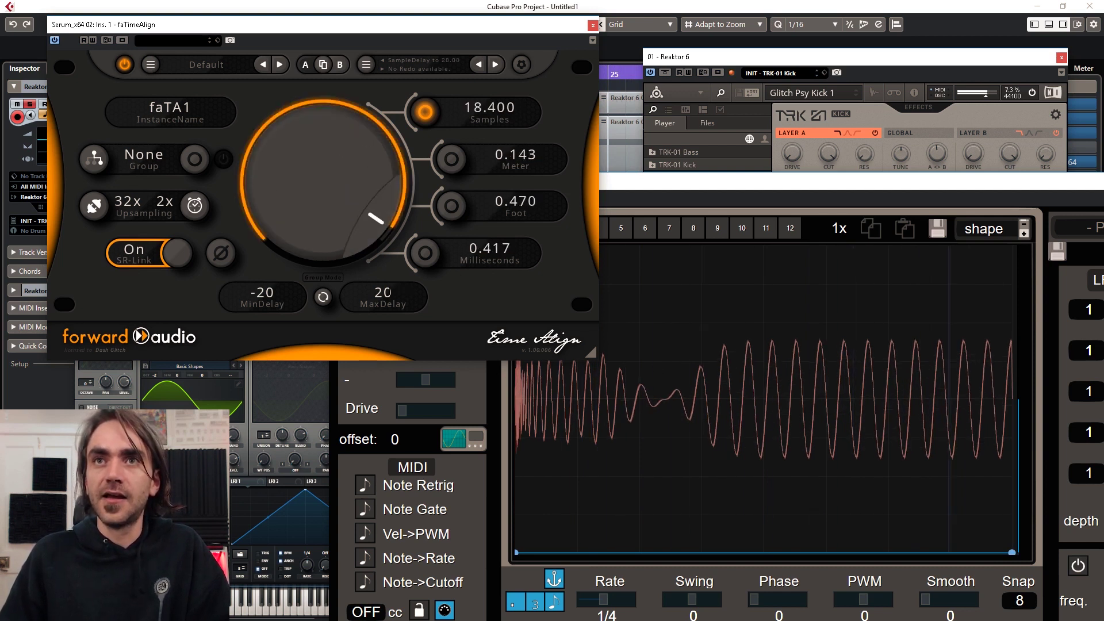
Set faTimeAlign's delay range to -200 to 200 and raise the bass delay to 200 samples
double_click(391, 293)
text(200)
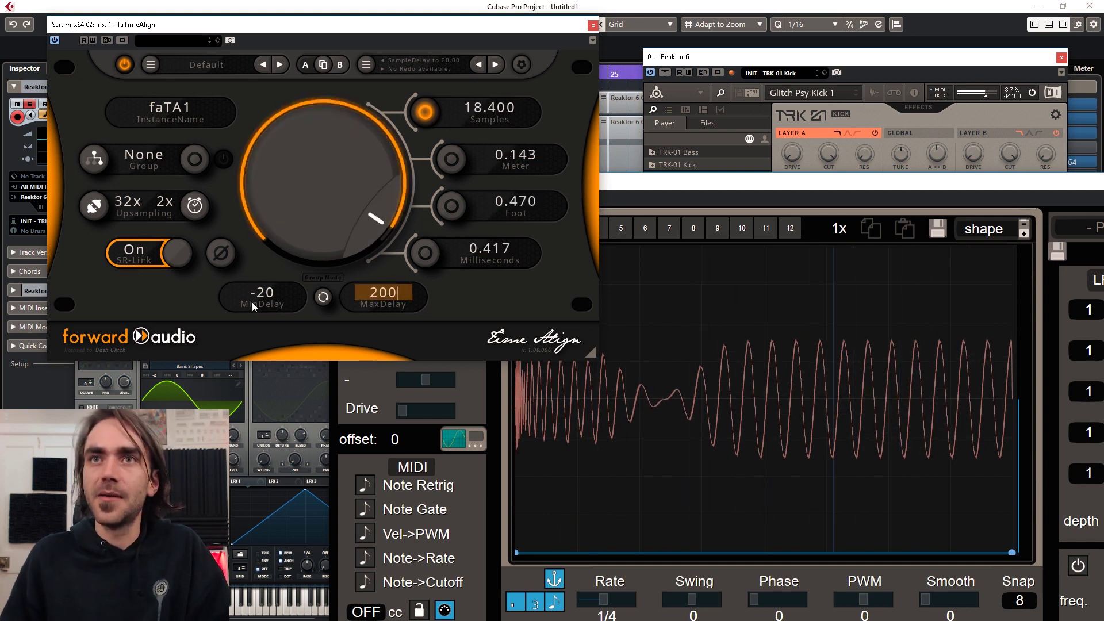
key(Return)
double_click(251, 302)
text(-200)
key(Return)
drag(322, 227, 332, 178)
Change the delay range to 250–350 samples and raise the delay to about 300
double_click(383, 293)
text(2)
key(BackSpace)
text(300)
key(Return)
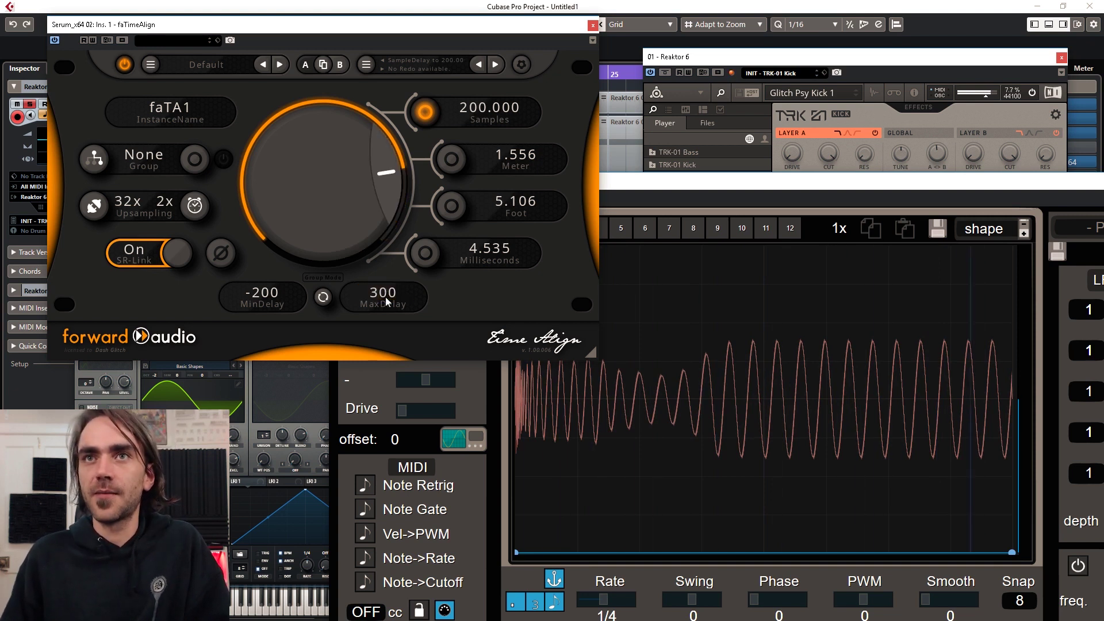
double_click(271, 292)
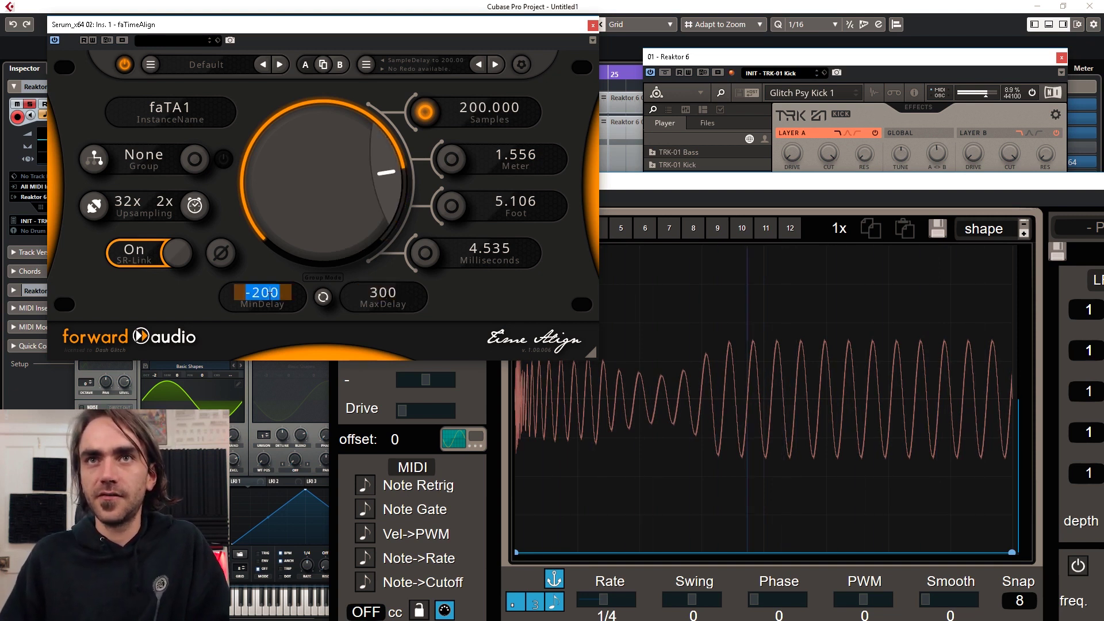
text(250)
key(Return)
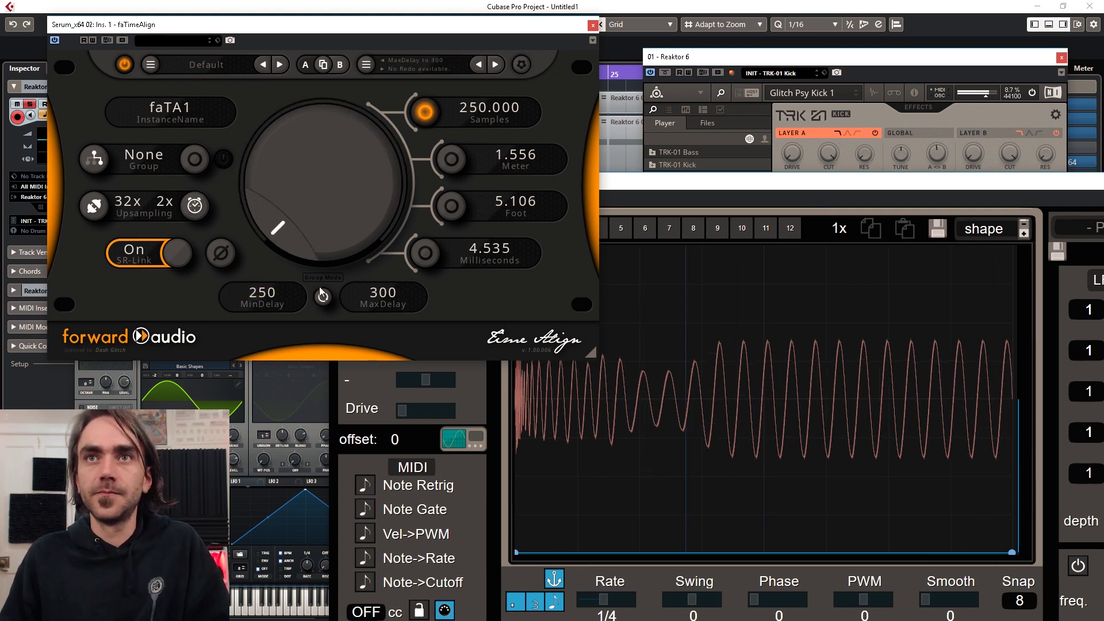
double_click(372, 295)
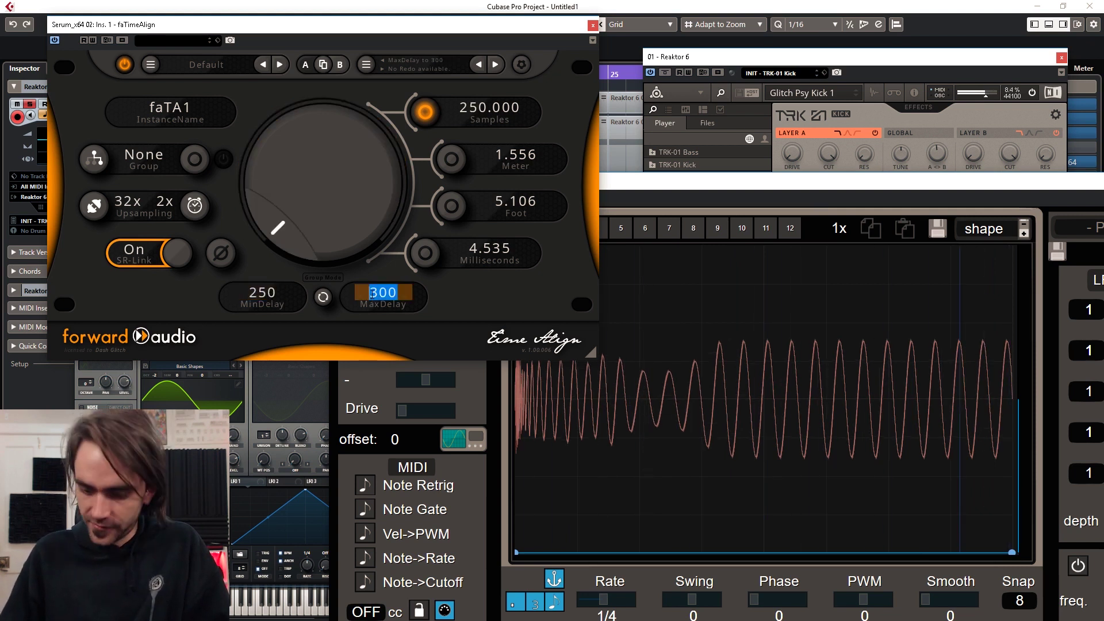
text(350)
key(Return)
drag(269, 221, 315, 227)
Lower the minimum delay to 150 and sweep the delay across the 150–350 range
click(272, 296)
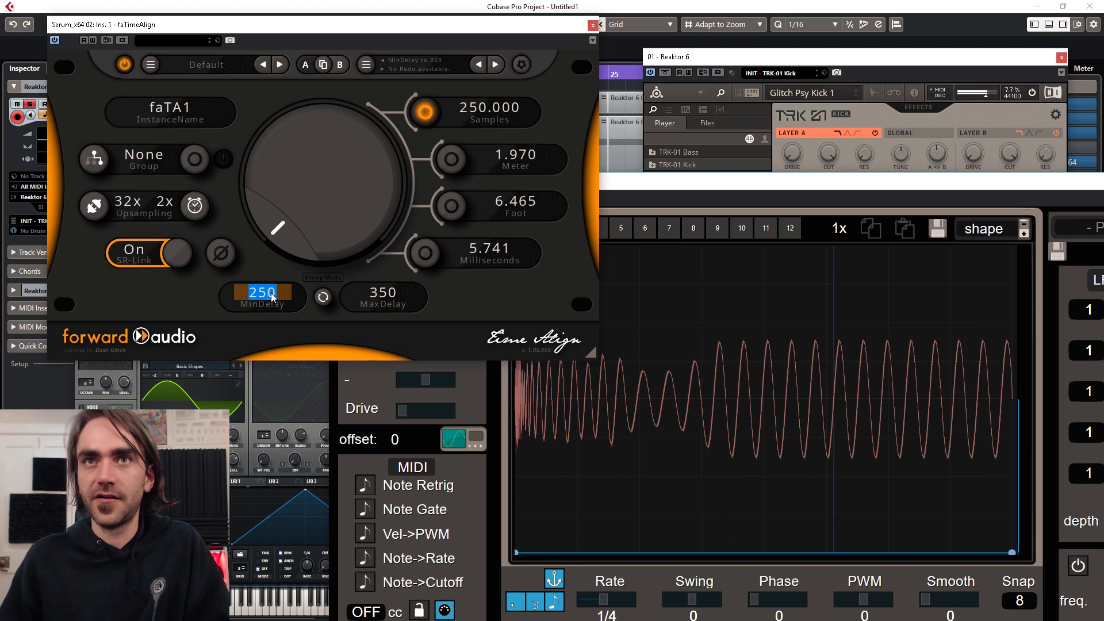
text(150)
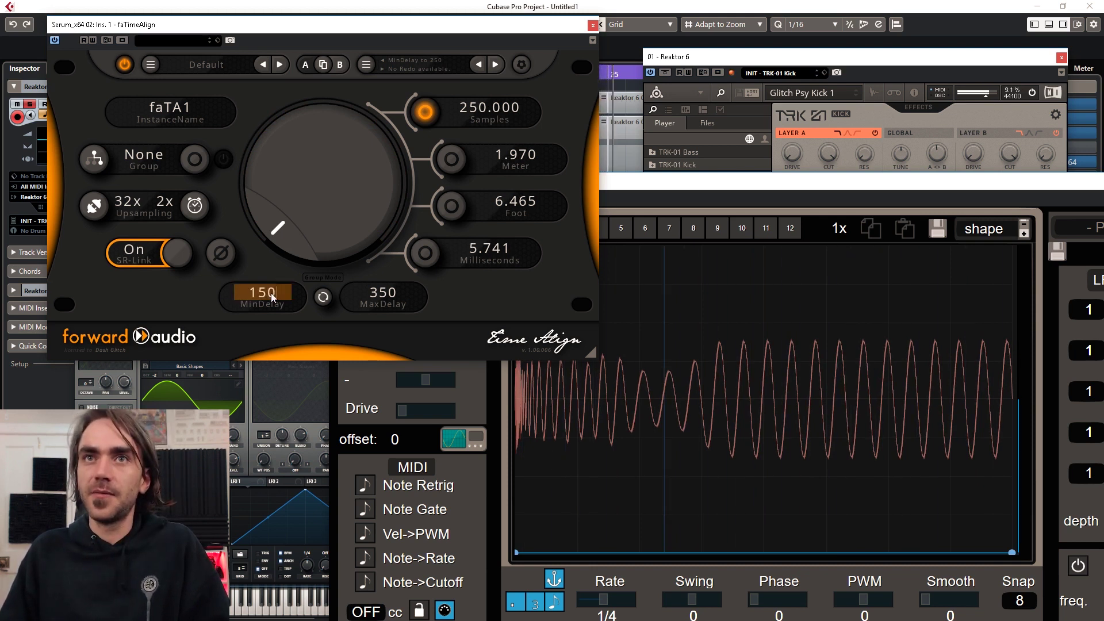
key(Return)
mouse_move(328, 174)
mouse_down()
mouse_move(323, 214)
mouse_move(334, 158)
mouse_move(330, 179)
mouse_up()
Set the faTimeAlign bass delay to about 279.6 samples and close the plugin window
drag(402, 24, 57, 44)
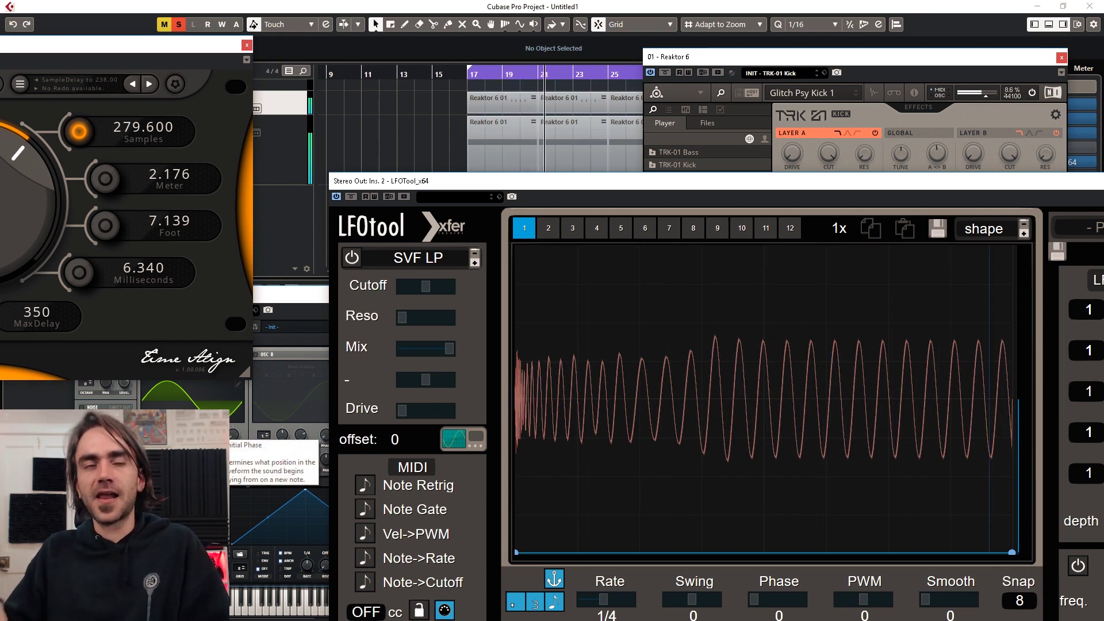
drag(115, 44, 447, 68)
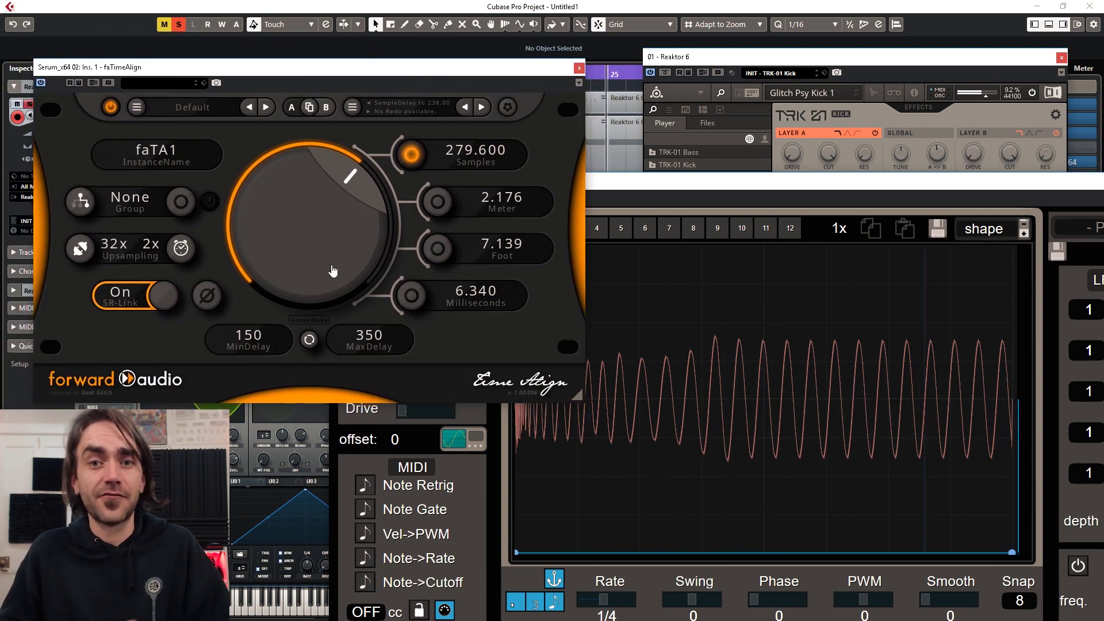
drag(553, 72, 538, 34)
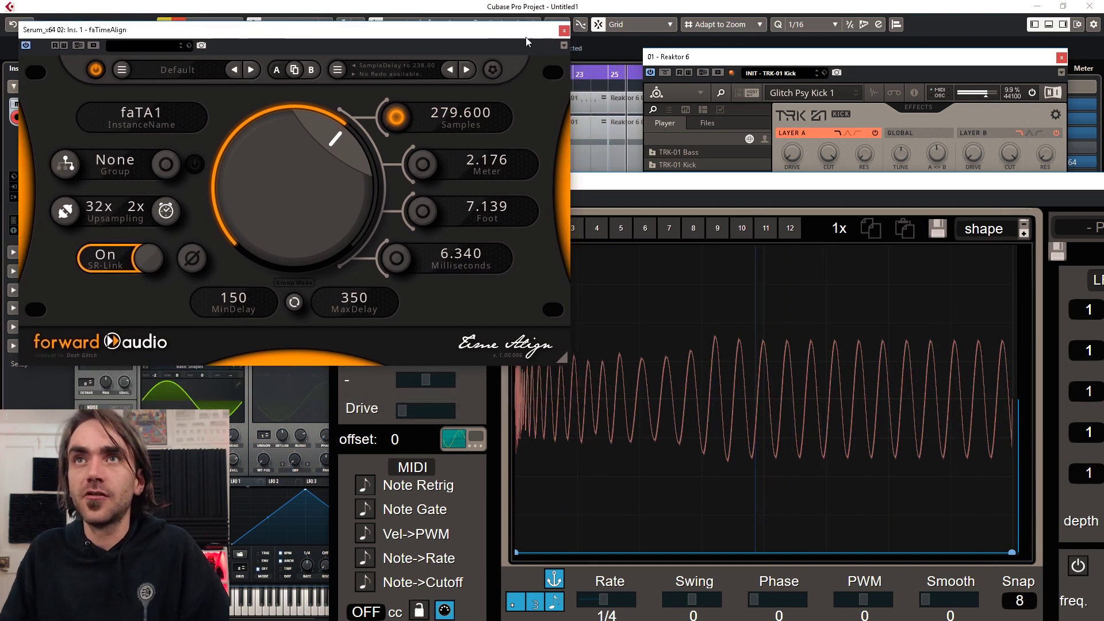
click(564, 30)
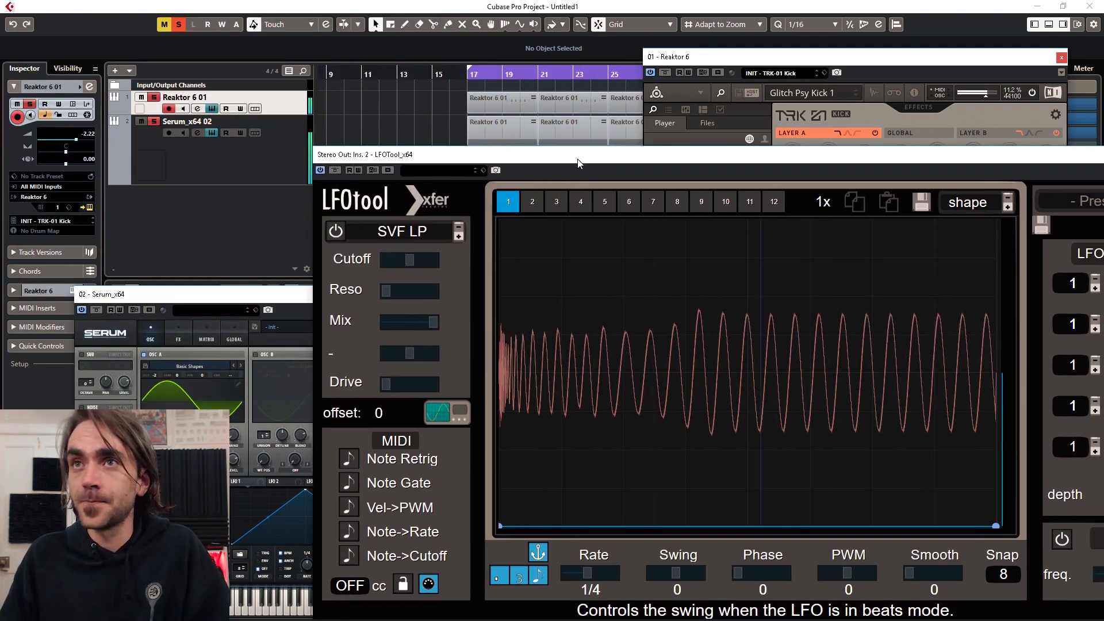
click(808, 496)
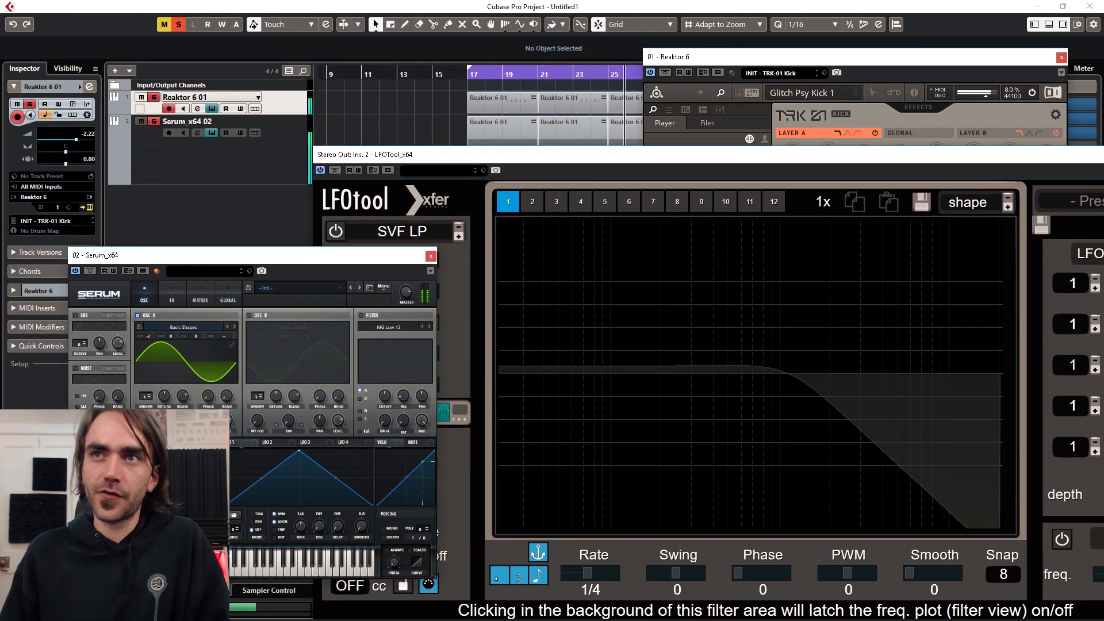